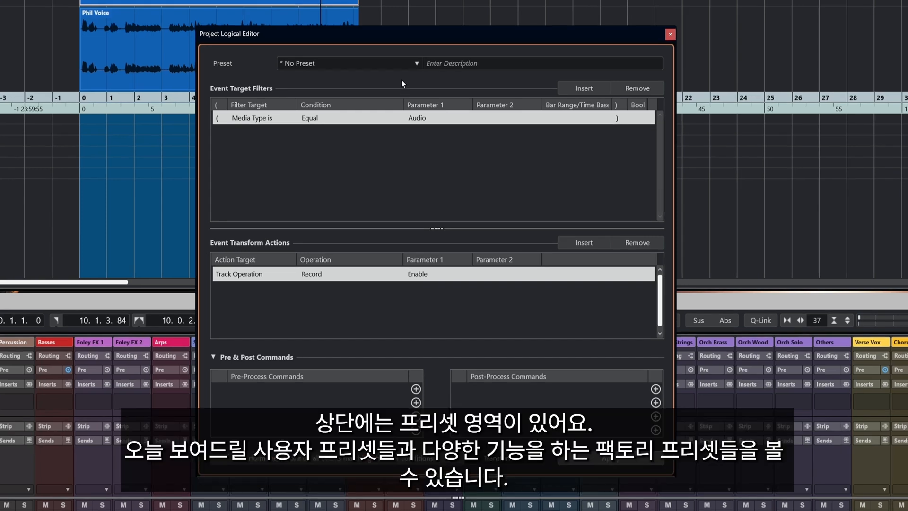
Browse the user presets of the Project Logical Editor, including the Earlier Presets folder.
click(363, 63)
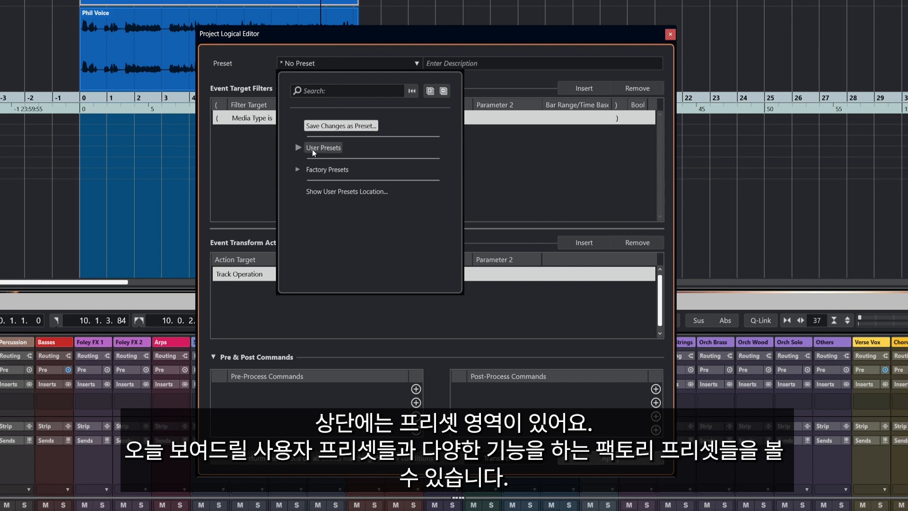
click(298, 148)
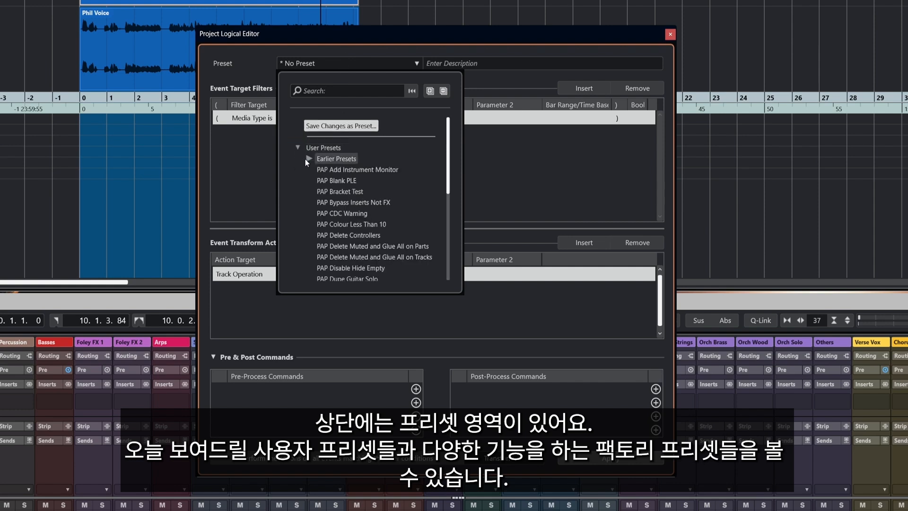
scroll(351, 232, down, 3)
scroll(351, 232, up, 3)
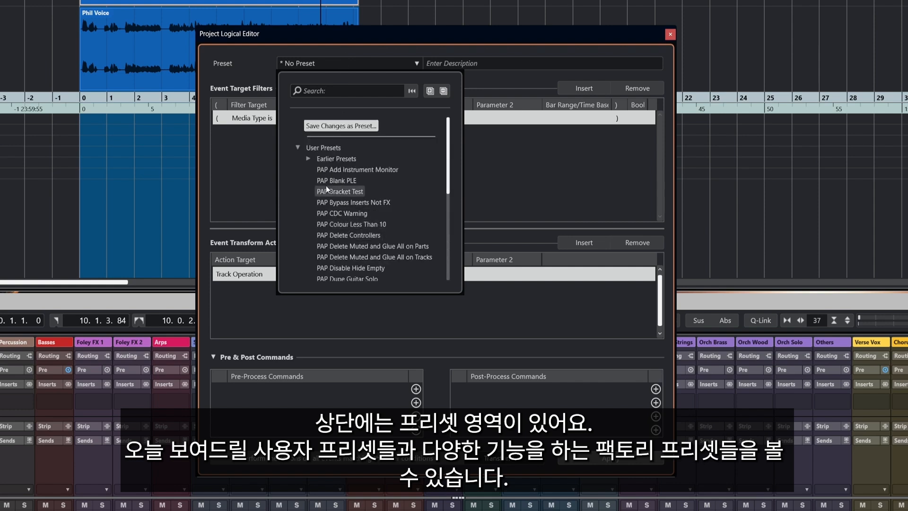
click(307, 158)
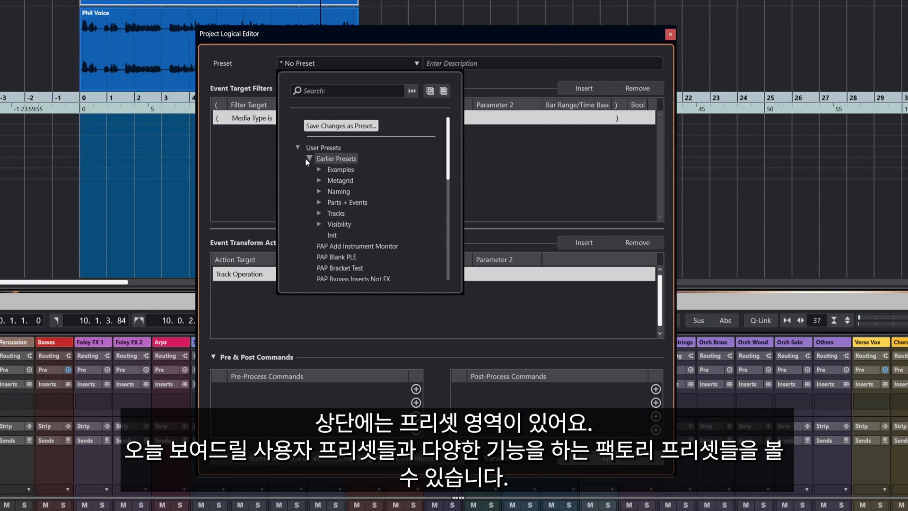
click(308, 157)
click(297, 147)
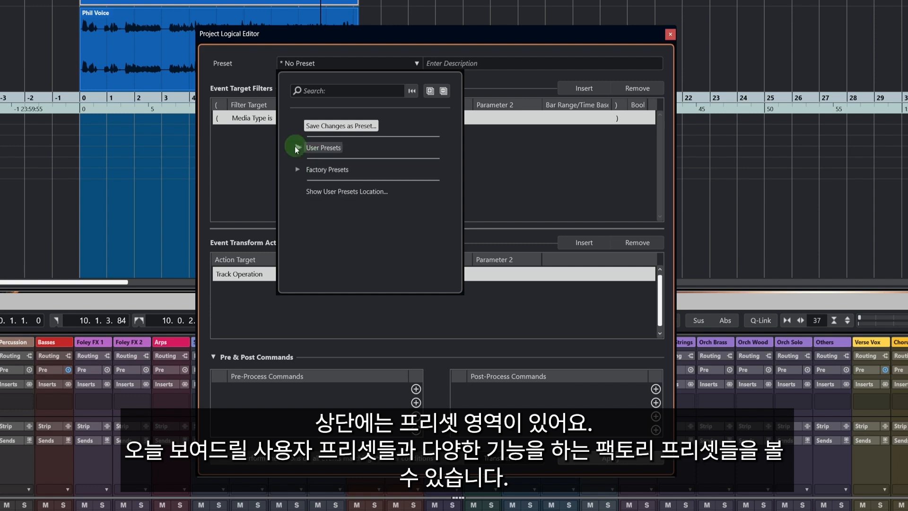
Browse the Automation and Editors categories of the factory presets without loading any preset.
click(296, 169)
click(308, 180)
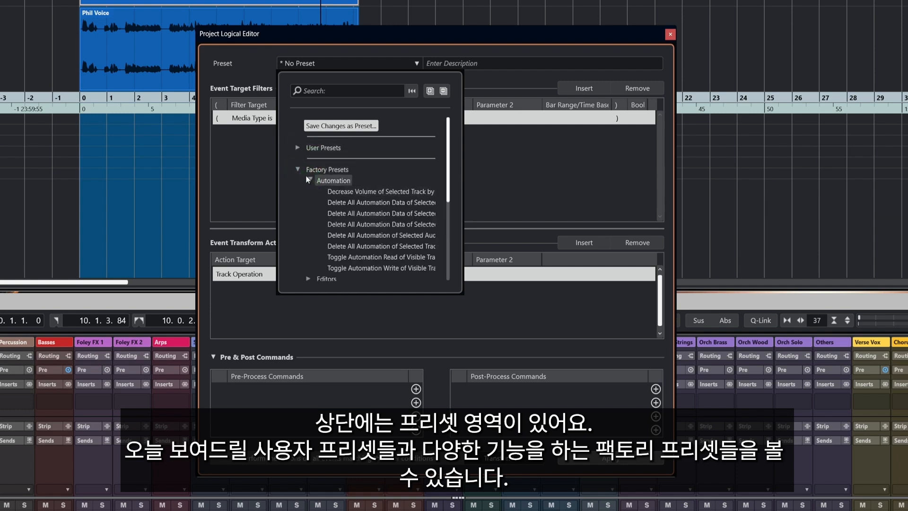
click(308, 181)
click(309, 191)
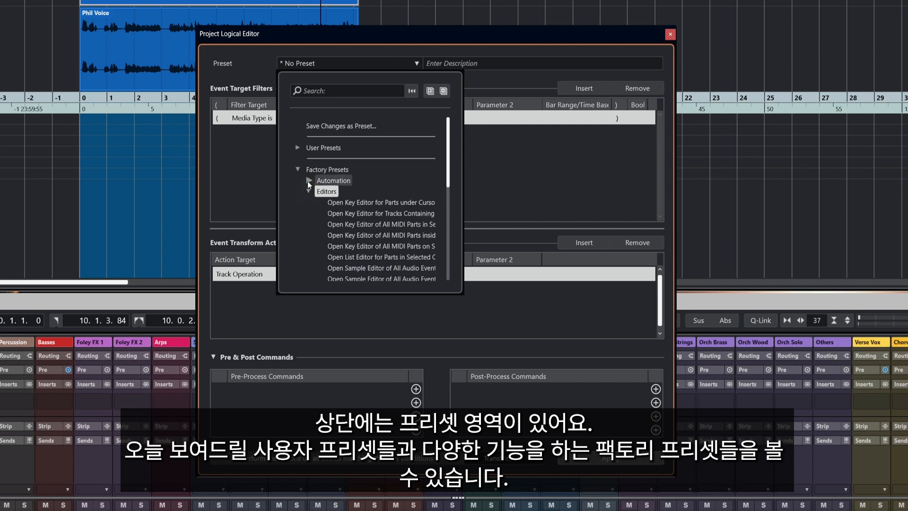
click(309, 191)
click(297, 169)
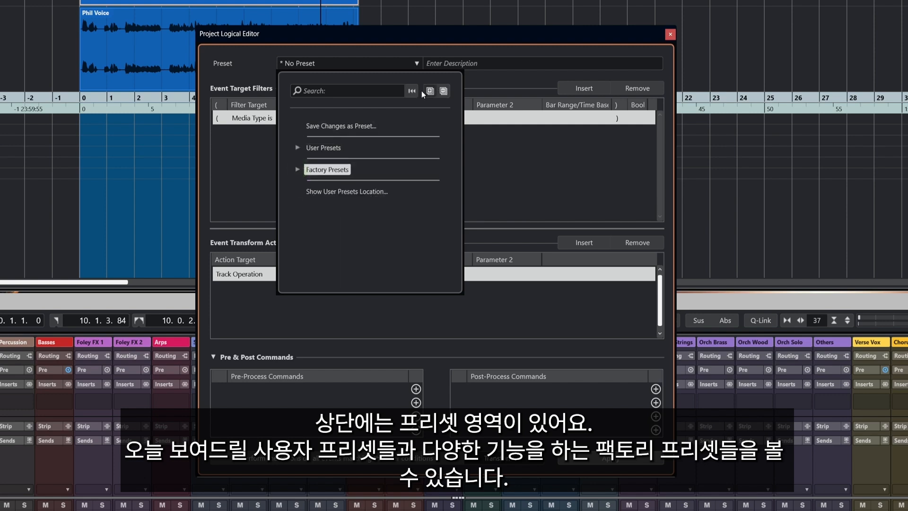
click(264, 61)
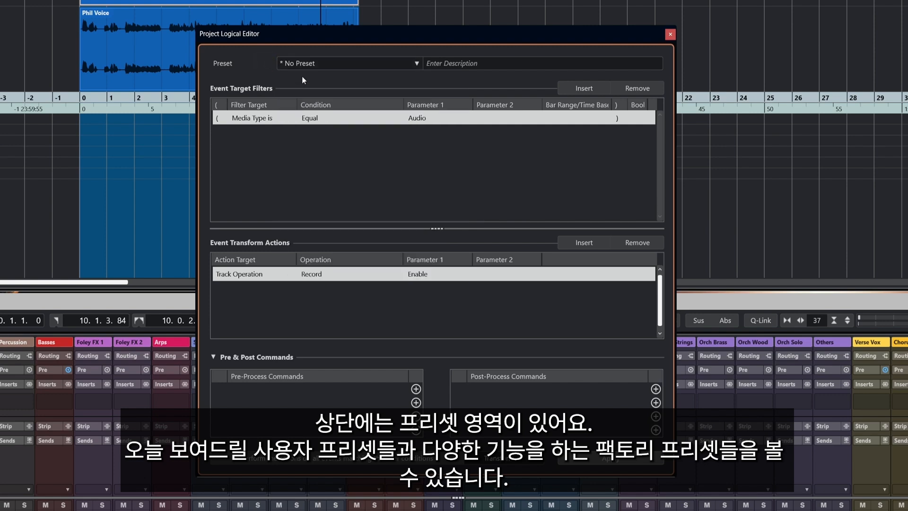
click(502, 62)
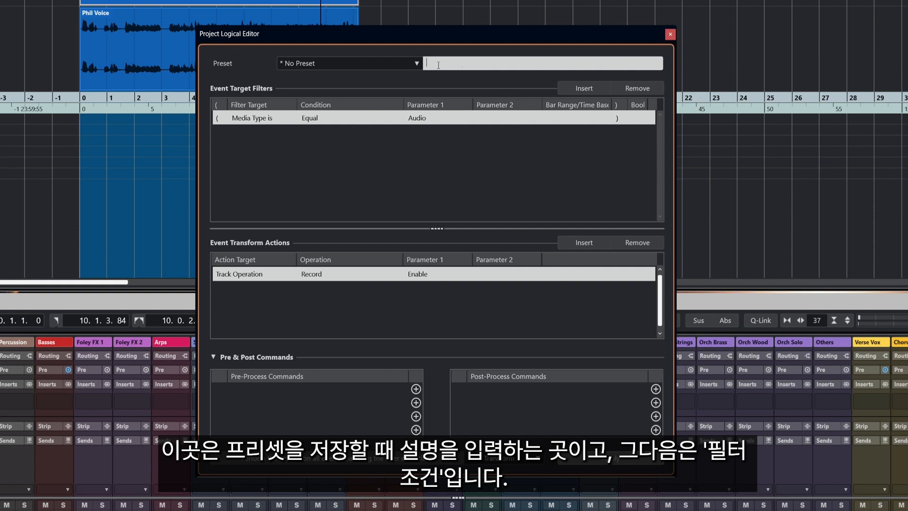
click(416, 84)
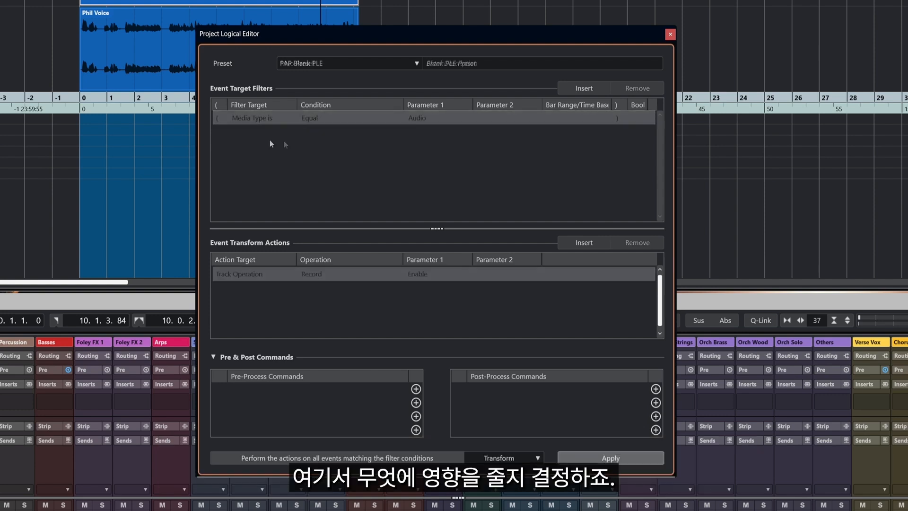
Add an event target filter to the blank preset and set its filter target to Container Type.
click(580, 90)
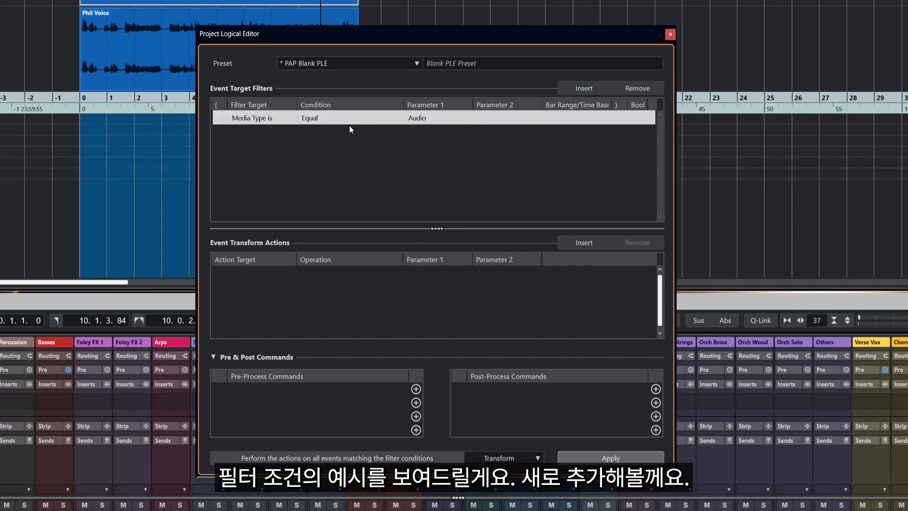
click(254, 121)
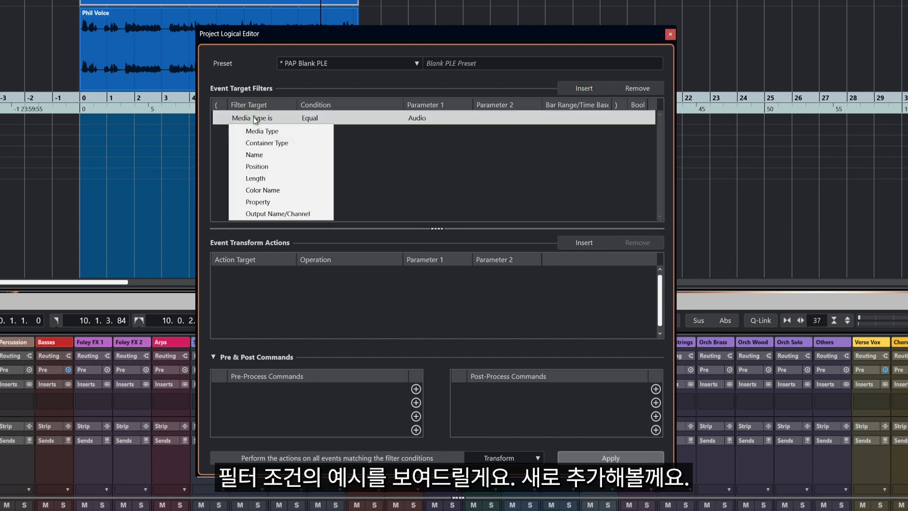
click(263, 143)
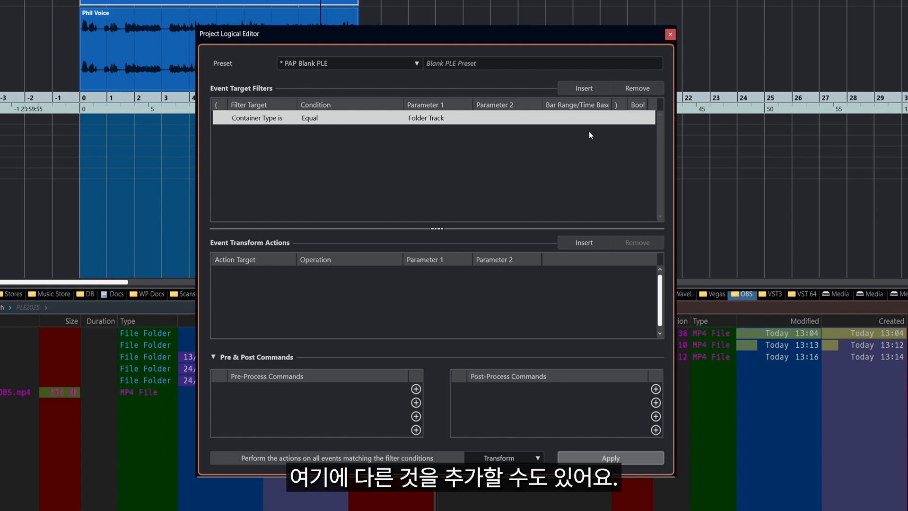
Add a second filter for Audio media and set the Container Type filter's first parameter to Track.
click(573, 90)
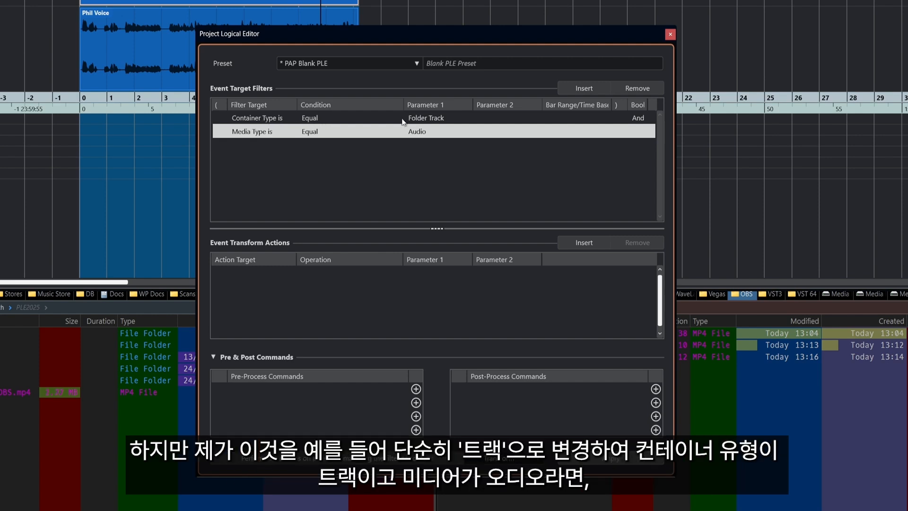
click(425, 119)
click(424, 118)
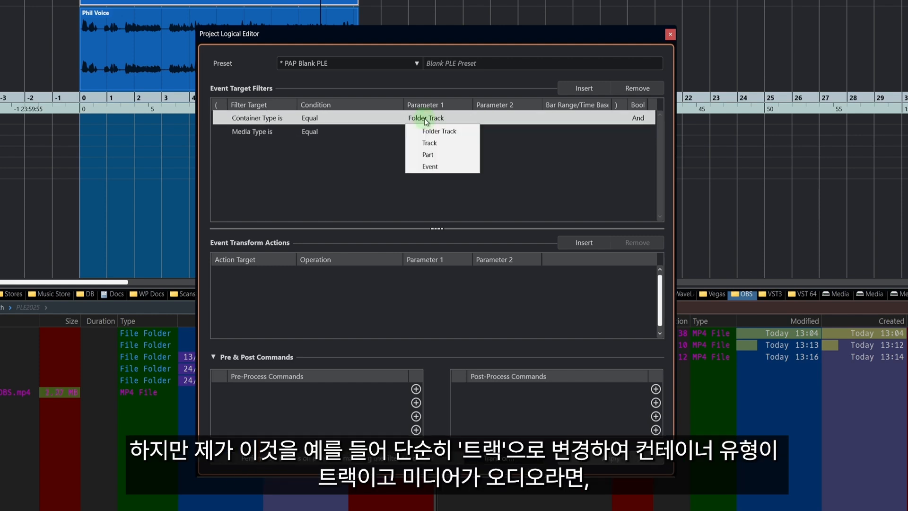
click(433, 143)
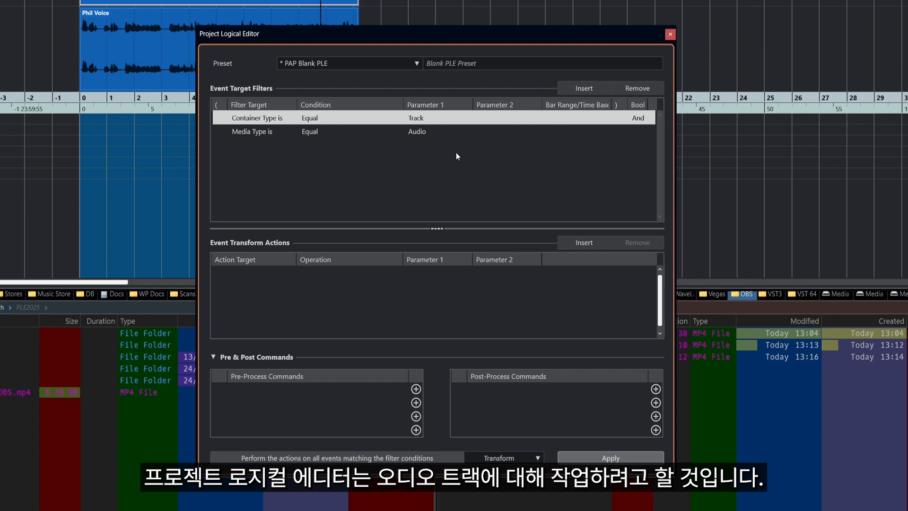
Load the PAP Bracket Test user preset as an example of more complex filter conditions.
click(390, 65)
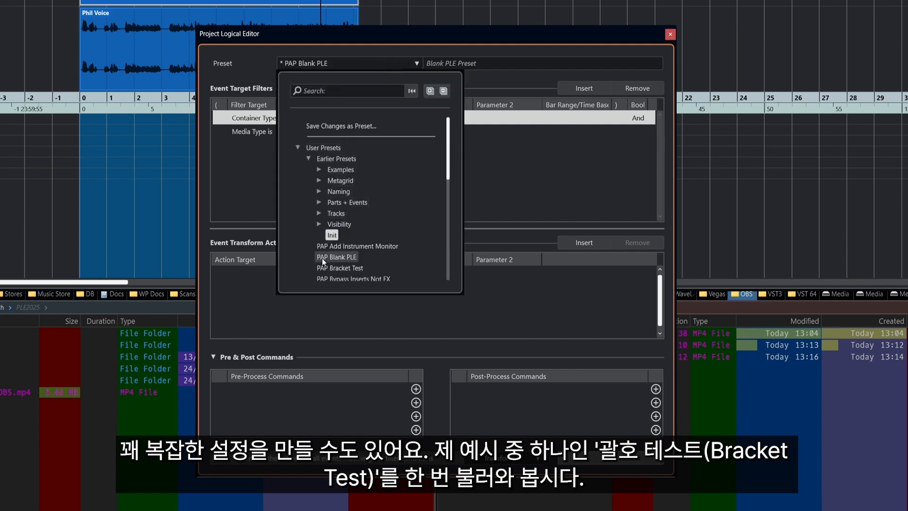
click(350, 268)
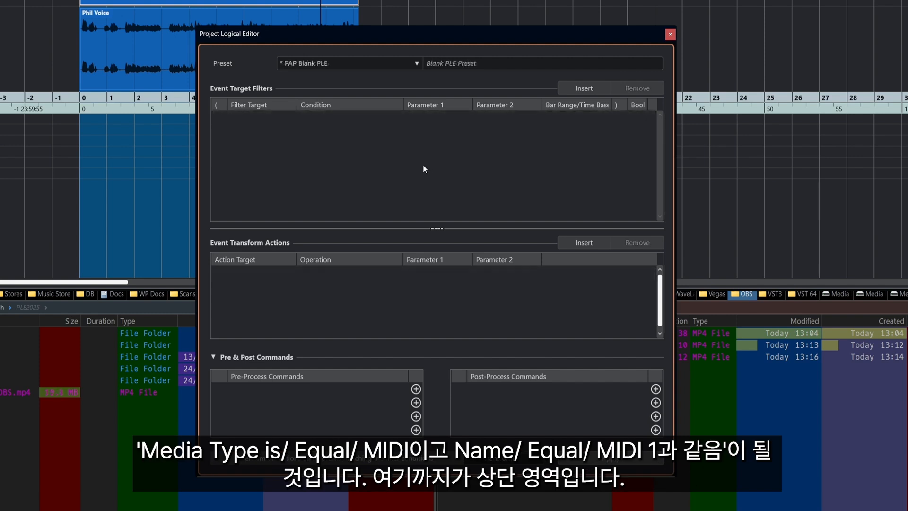
Insert a default Media Type filter into the blank preset and browse the available pre-process commands without adding one.
click(583, 88)
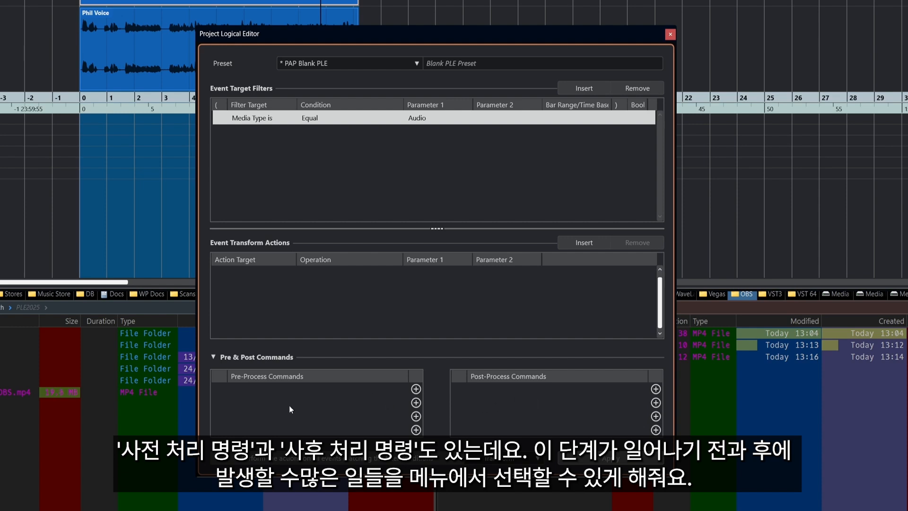
click(416, 389)
scroll(305, 454, down, 10)
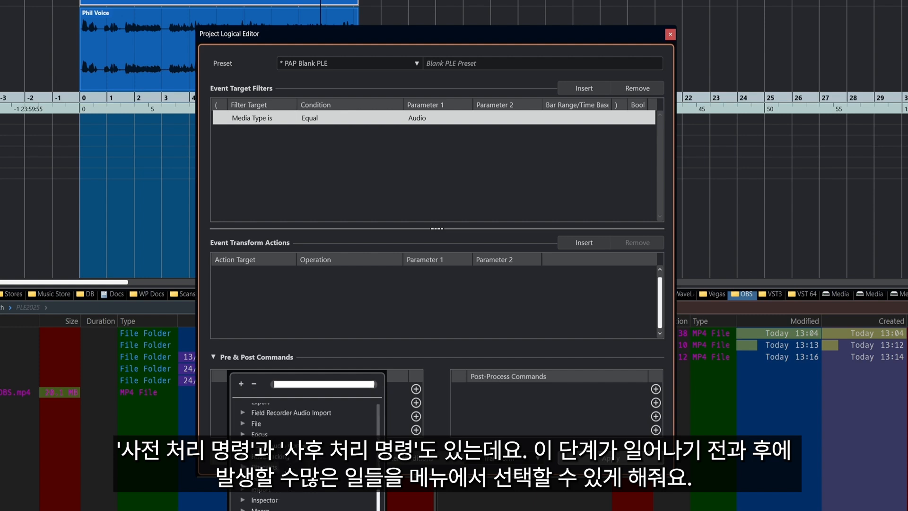
scroll(305, 454, up, 10)
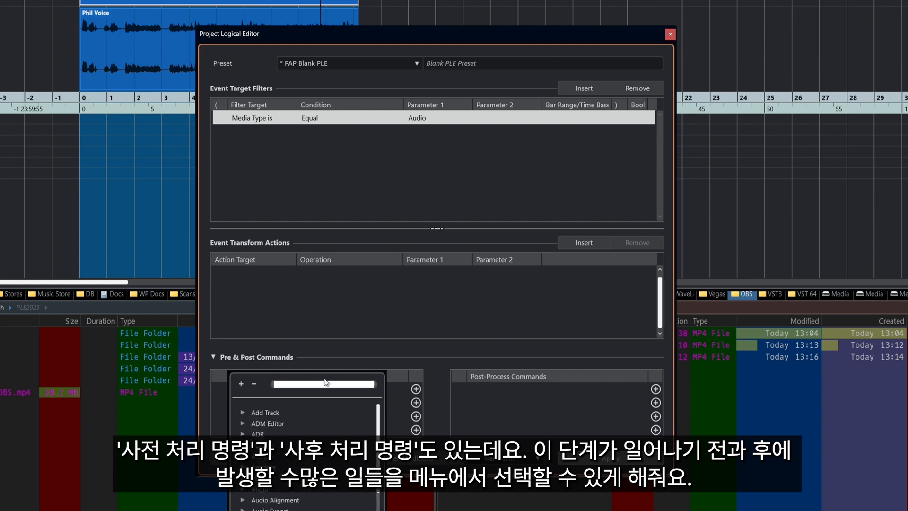
click(322, 330)
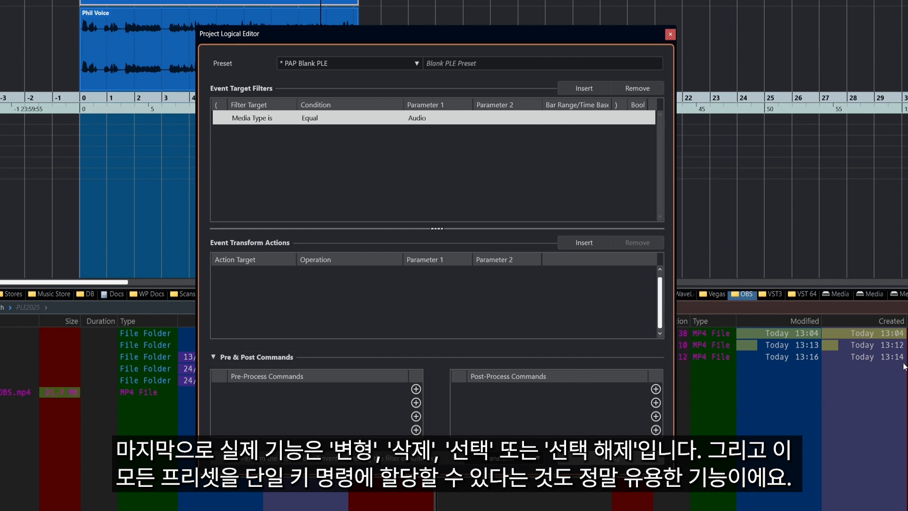
Examine the function options for matching events and the list of presets, leaving both without a selection.
click(504, 460)
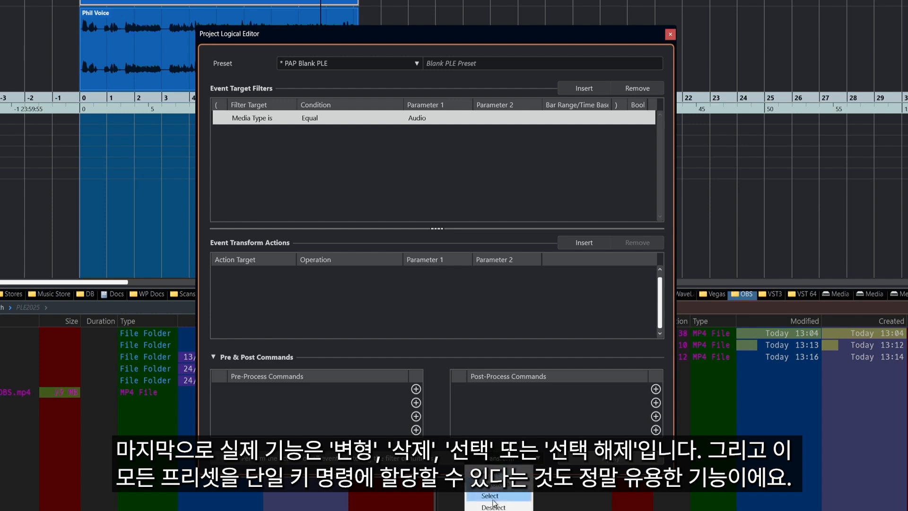
click(508, 415)
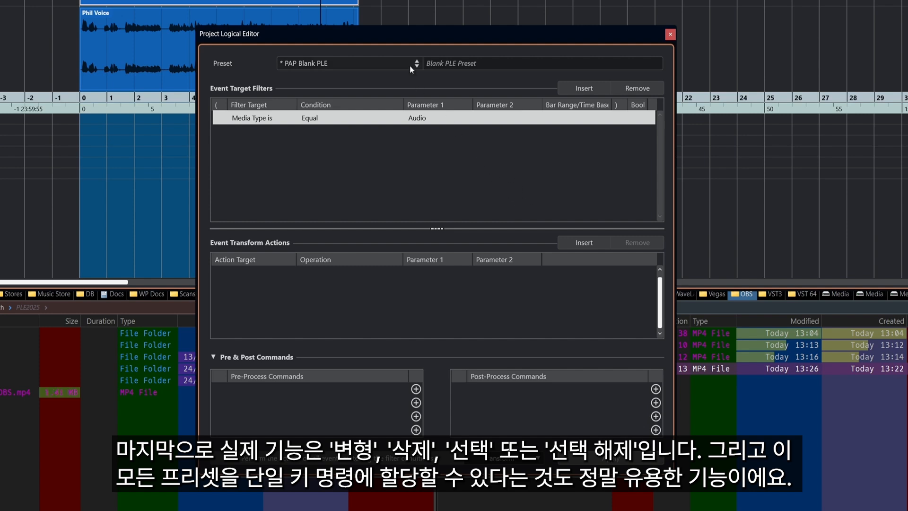
click(389, 65)
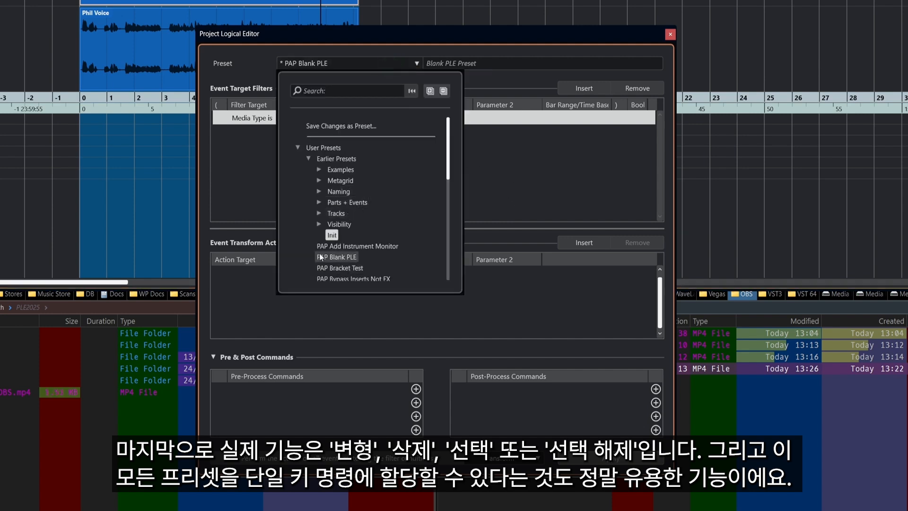
click(251, 56)
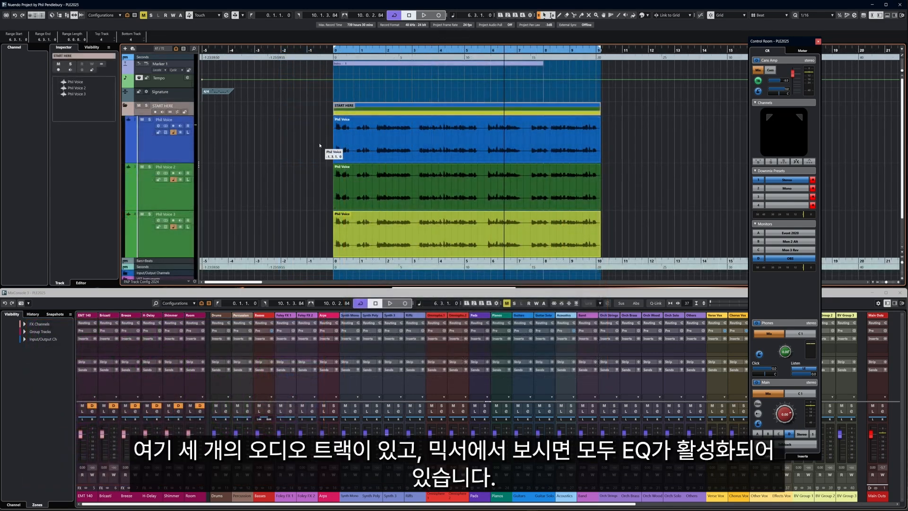
Open MixConsole 2 and inspect the equalizer settings of the three voice channels in turn, closing the channel settings at the end.
key(F3)
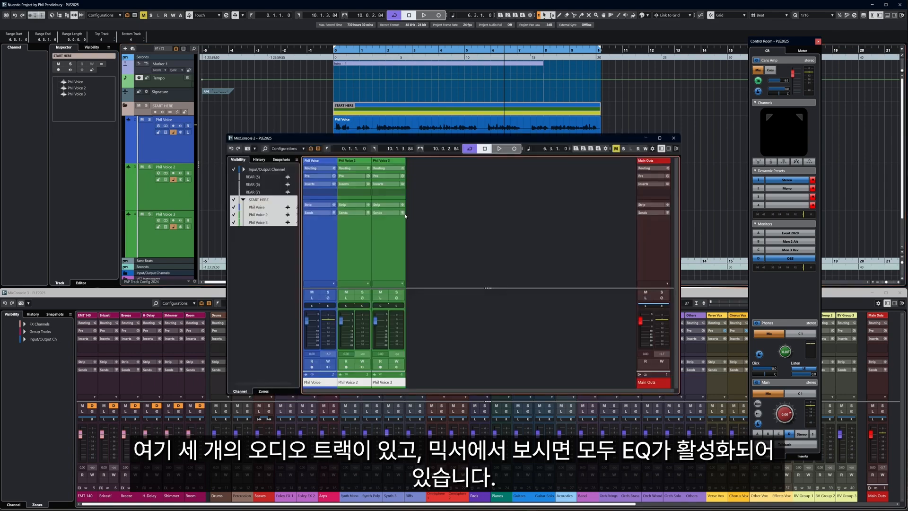
click(326, 298)
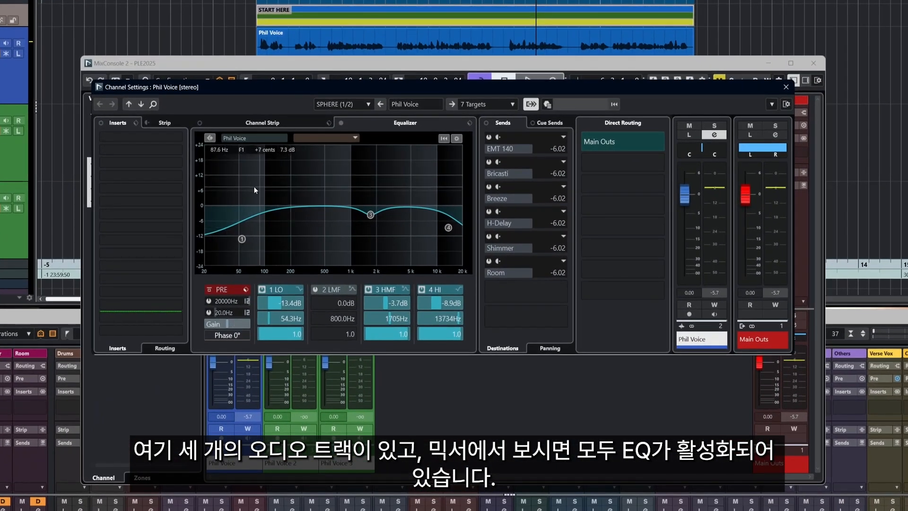
click(141, 105)
click(141, 104)
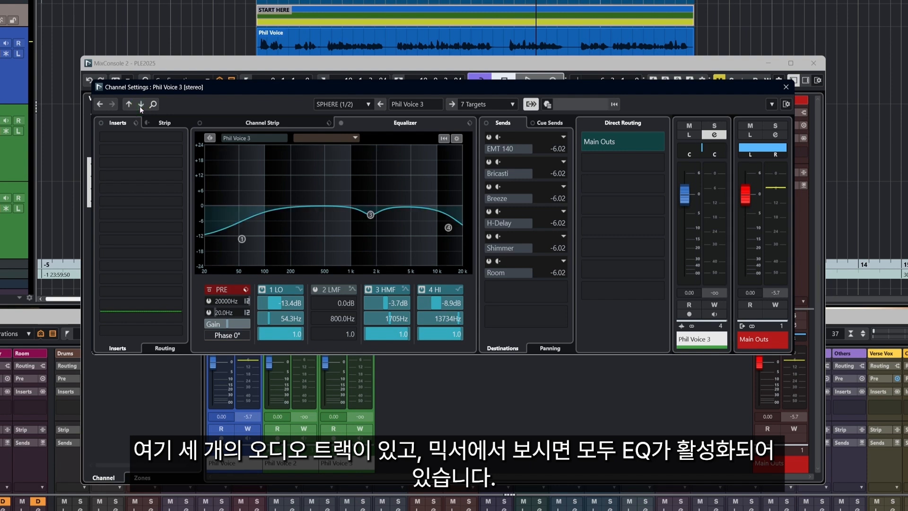
click(785, 87)
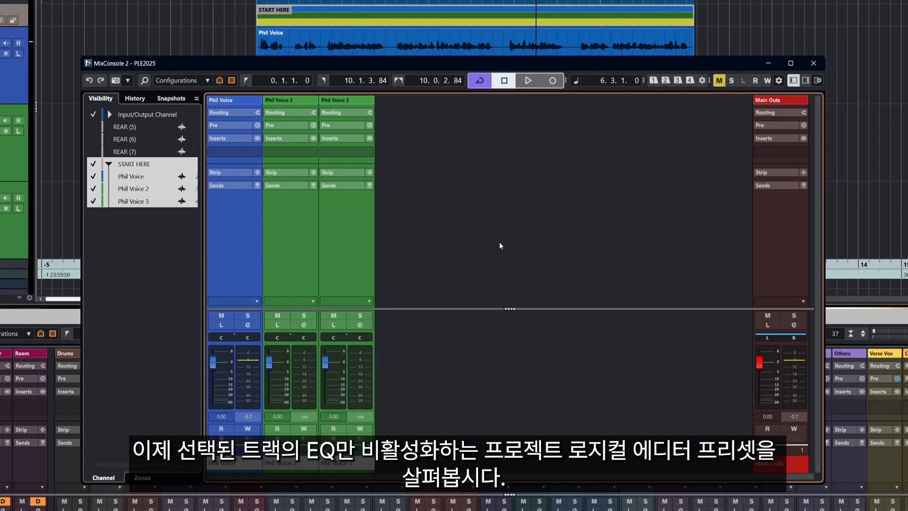
Select only the third voice channel in MixConsole 2.
click(342, 259)
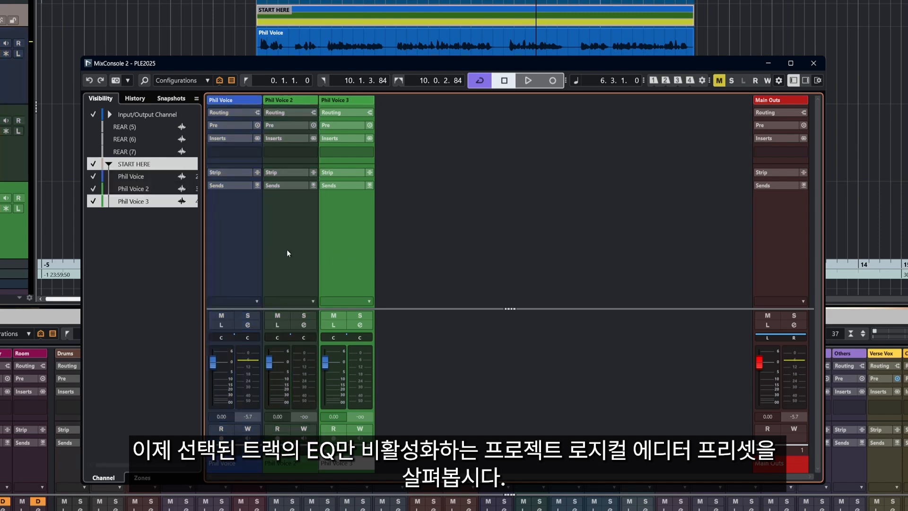
click(426, 233)
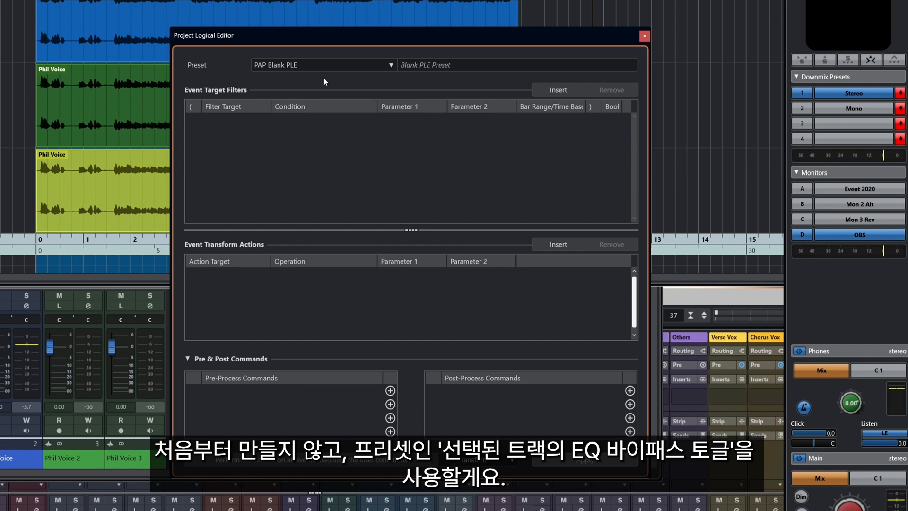
Search the presets for "toggle", load Toggle EQ Bypass of Selected Tracks, and view the property filter's options without changing them.
click(290, 67)
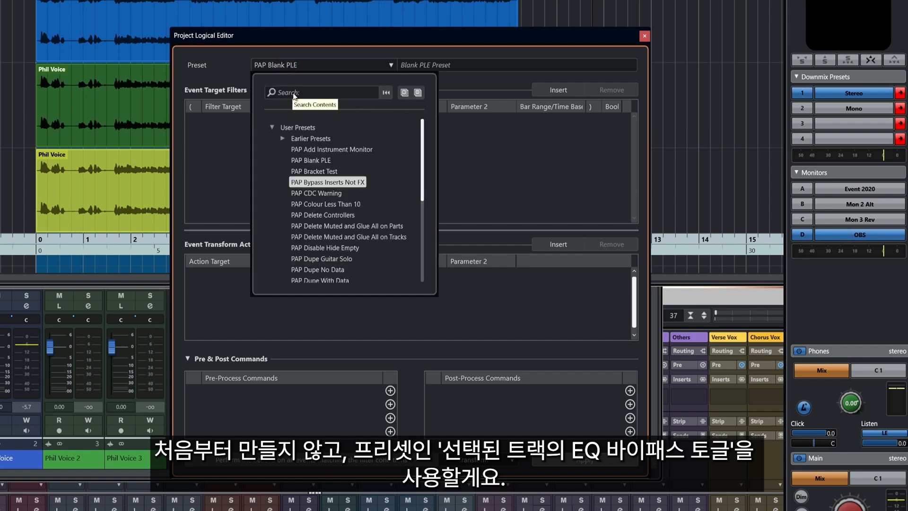
click(293, 93)
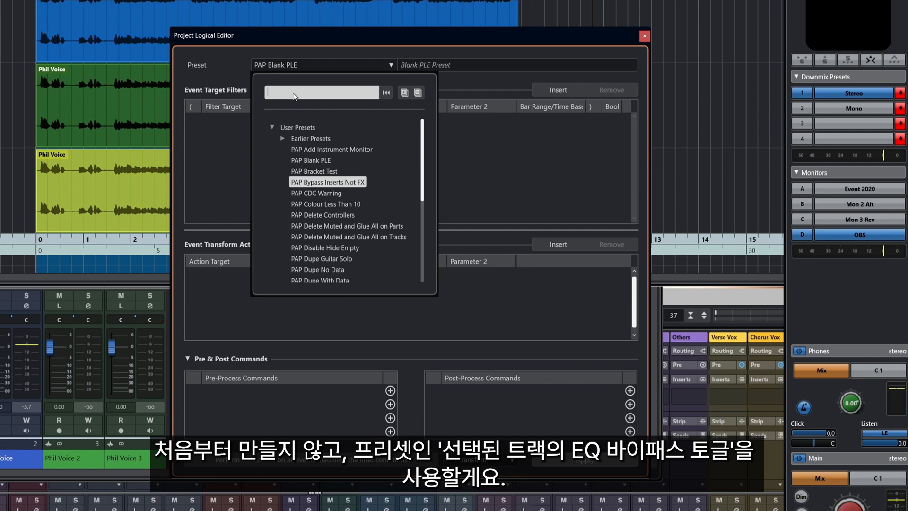
text(toggle)
scroll(348, 141, down, 5)
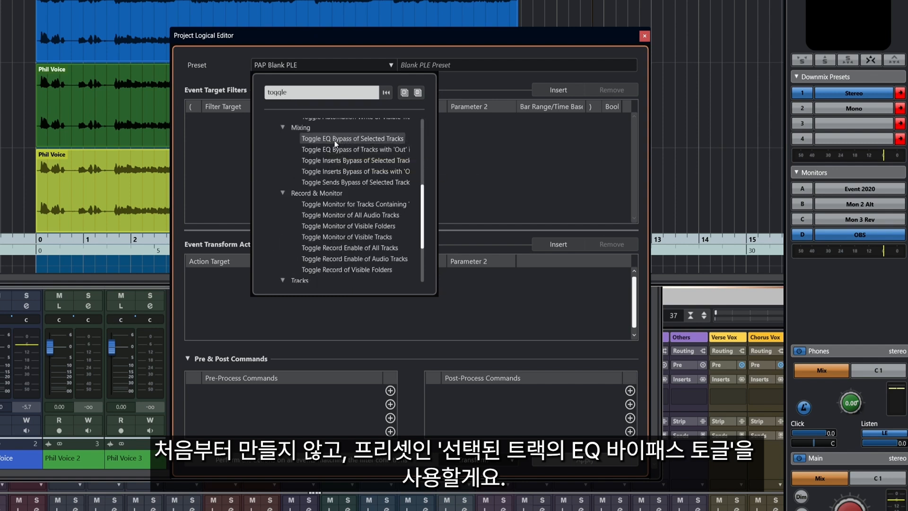
click(334, 138)
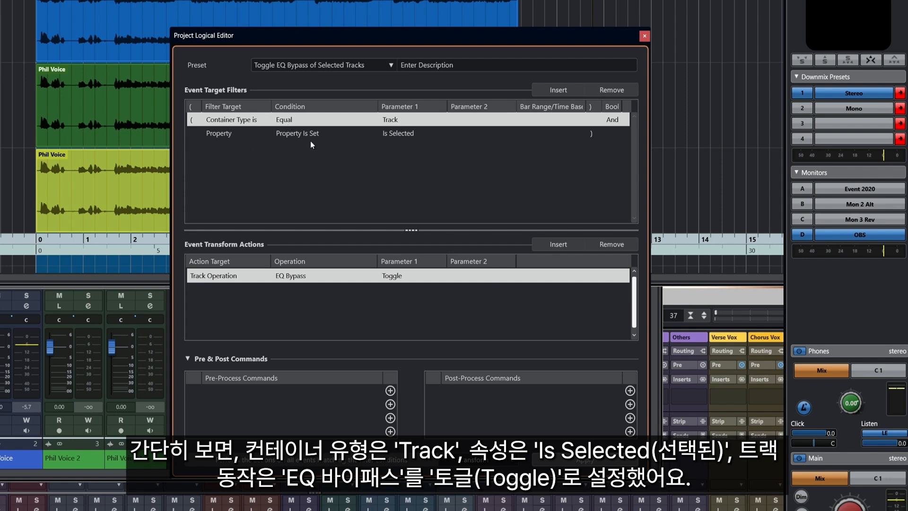
click(399, 134)
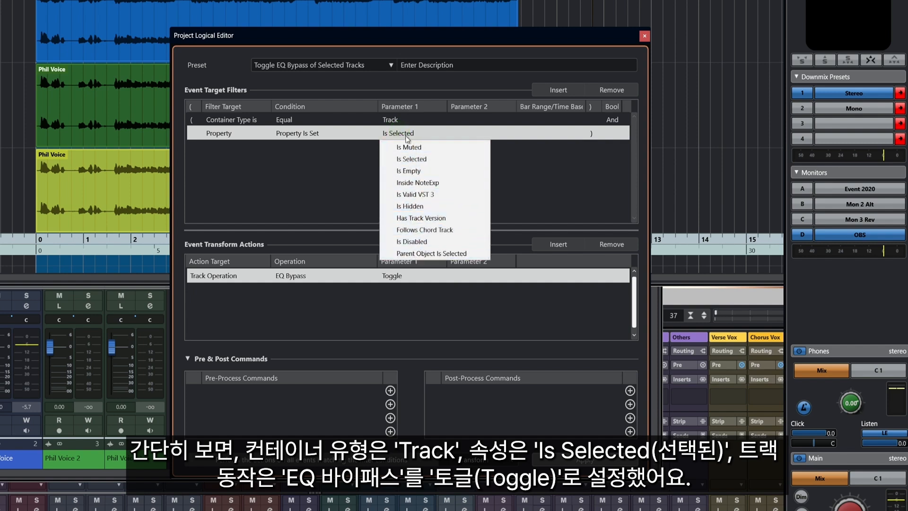
click(305, 150)
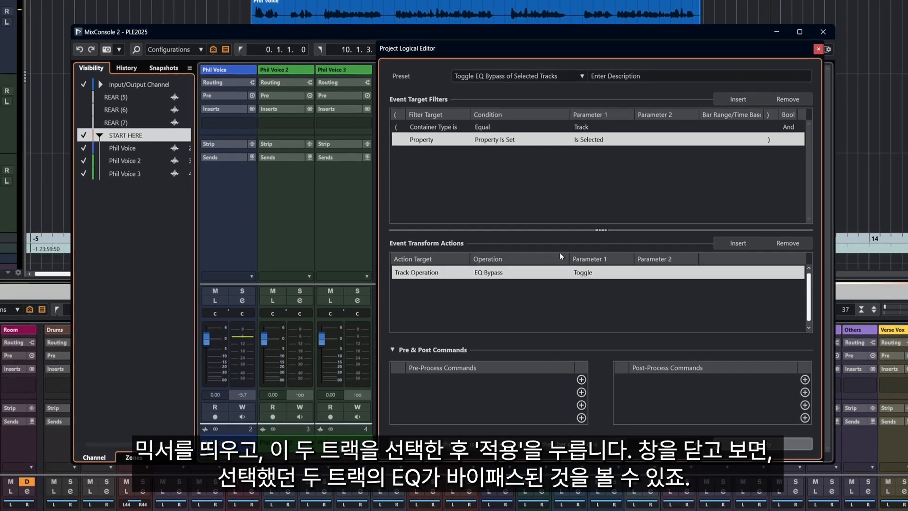
Apply the EQ bypass toggle to the first and third voice channels only, and close the Project Logical Editor.
click(230, 218)
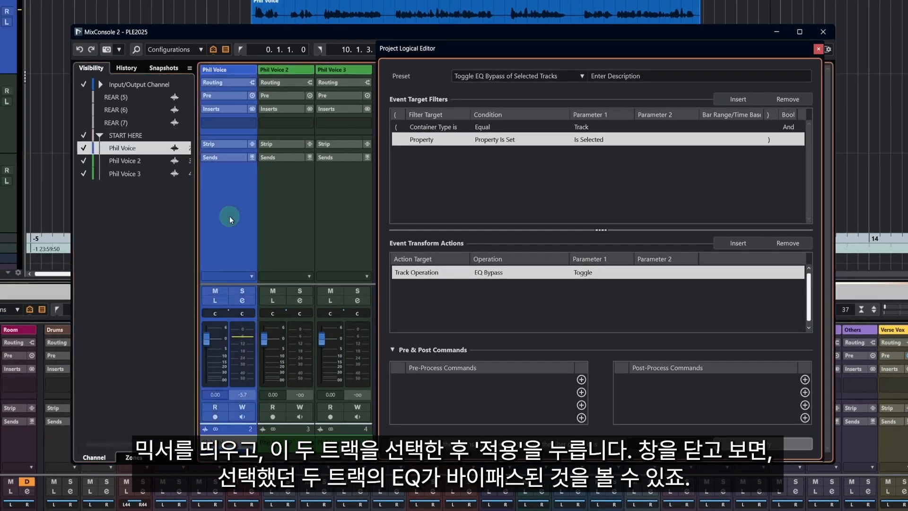
ctrl+click(341, 210)
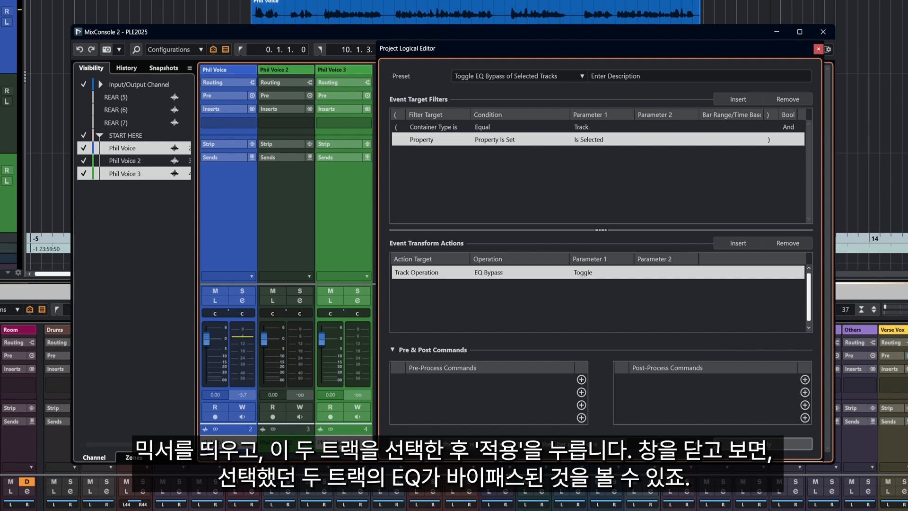
click(760, 442)
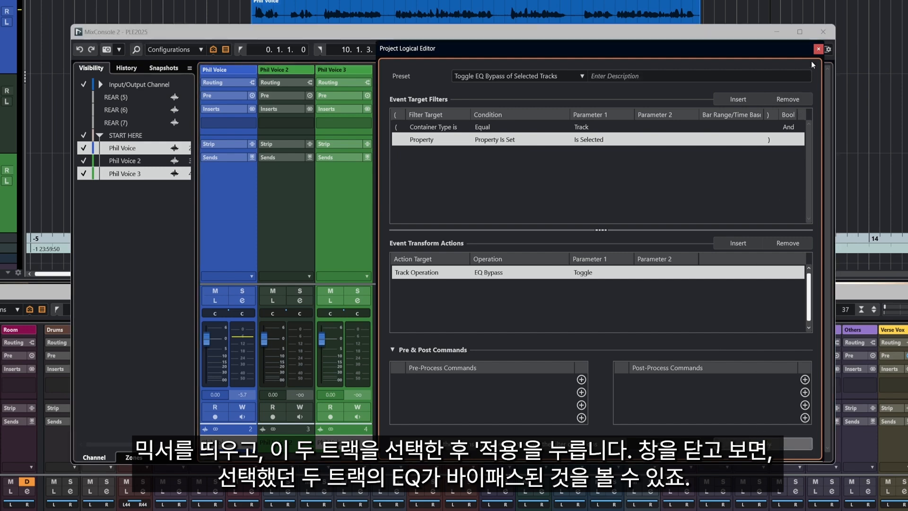
click(818, 49)
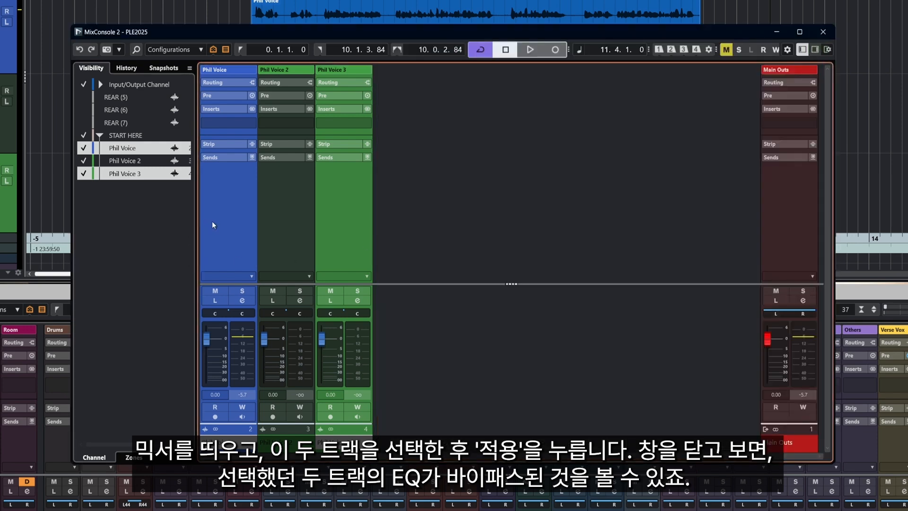
Check the equalizer bypass state of the first and third voice channels, closing the channel settings at the end.
click(242, 300)
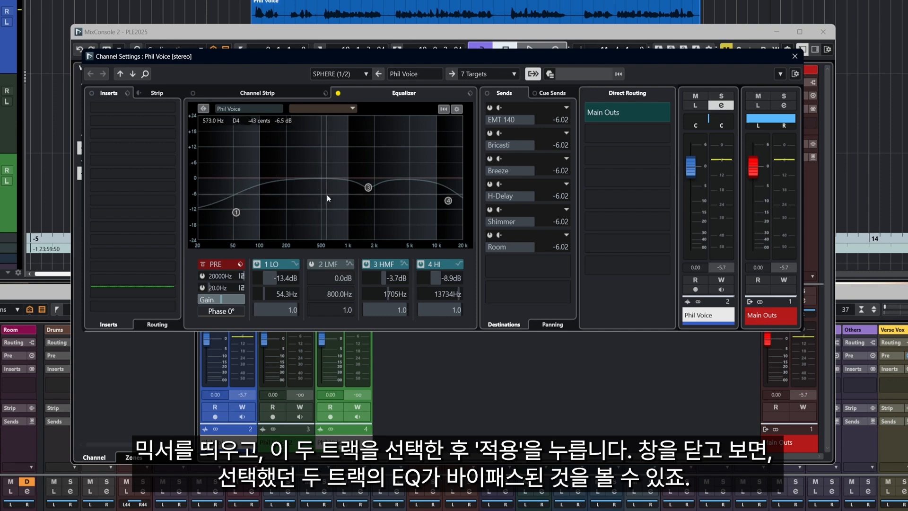
click(130, 77)
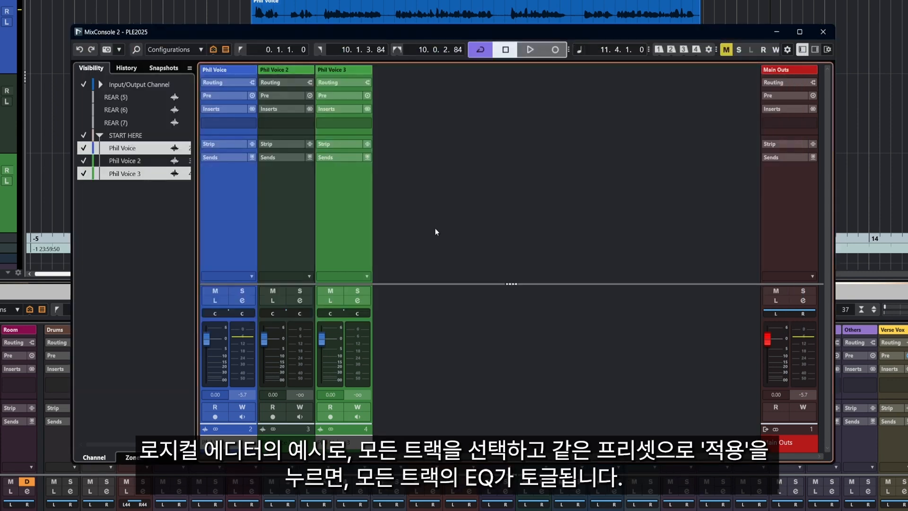
click(435, 229)
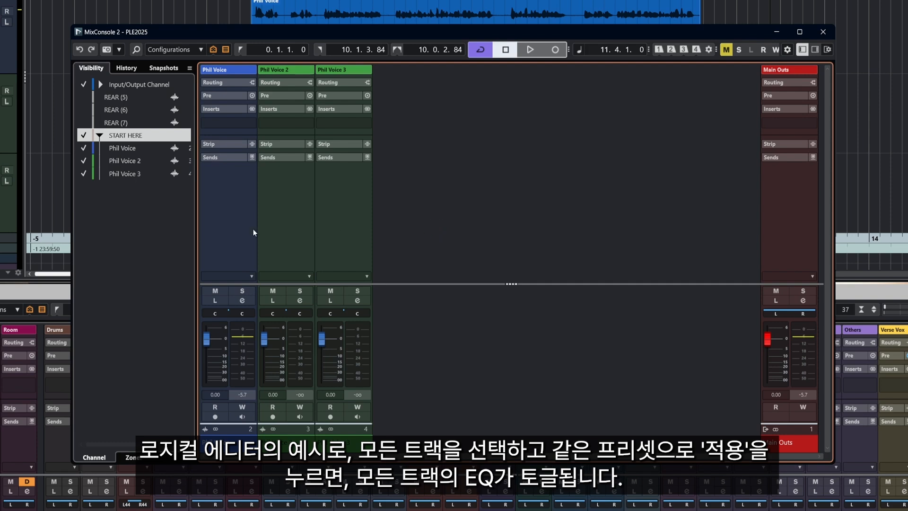
Select all three voice channels in MixConsole 2 and apply the Toggle EQ Bypass of Selected Tracks preset to them.
click(226, 232)
ctrl+click(285, 230)
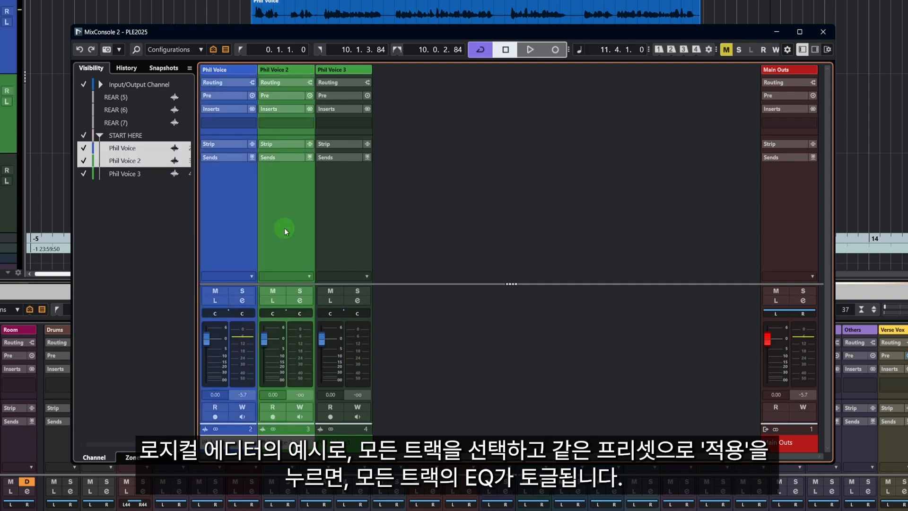
ctrl+click(351, 221)
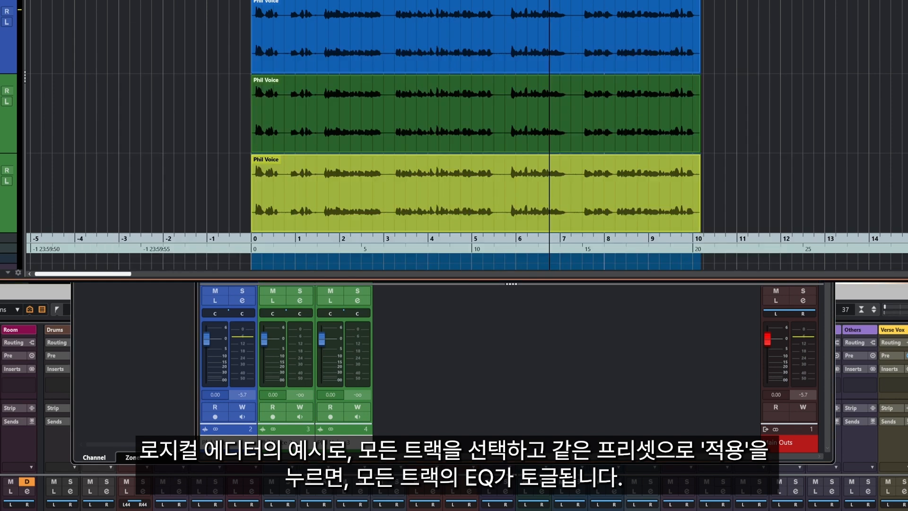
click(148, 343)
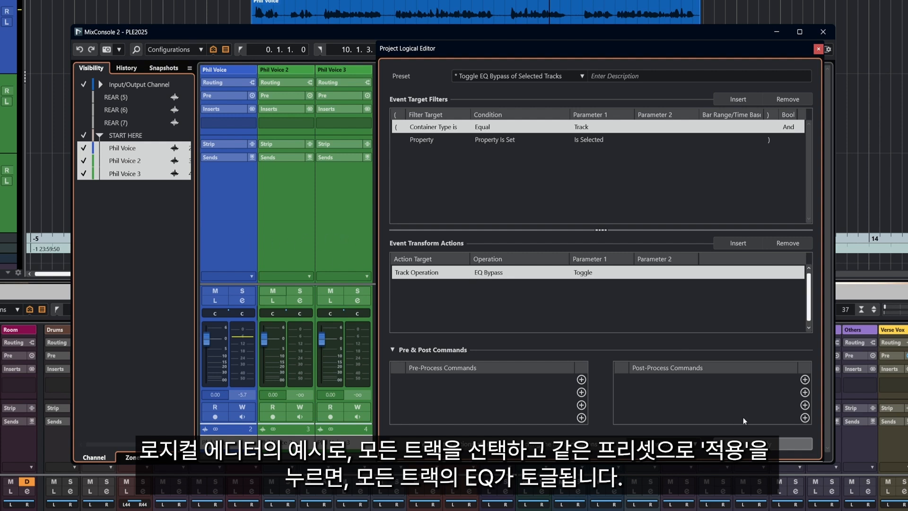
click(751, 442)
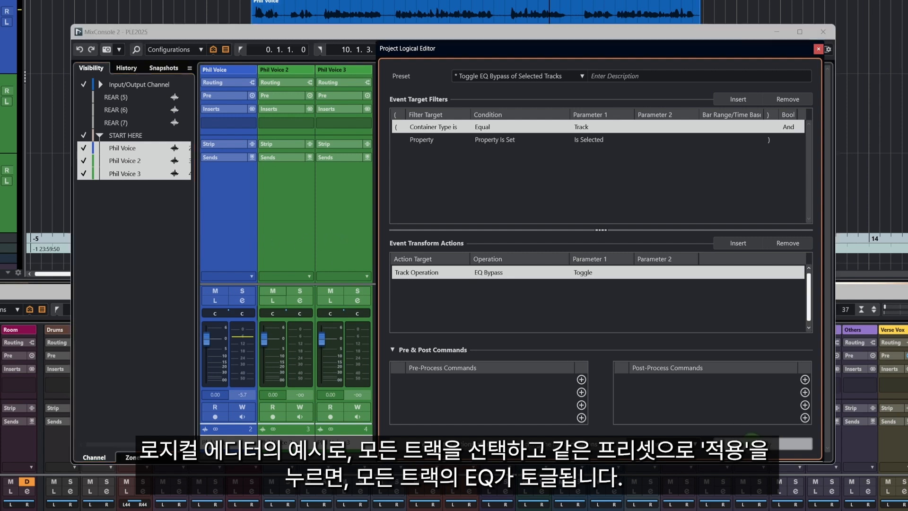
Examine the equalizer bypass state of each of the three voice channels in turn and close the channel settings.
click(220, 234)
click(238, 303)
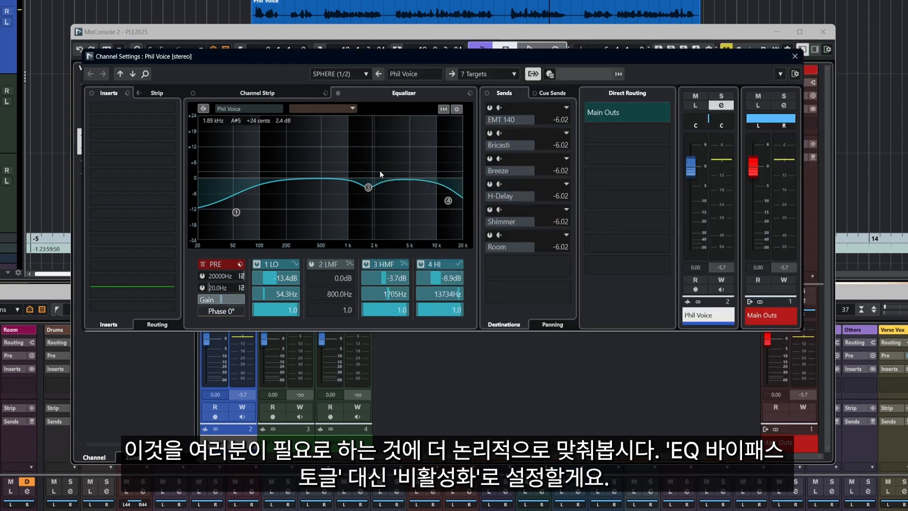
click(133, 74)
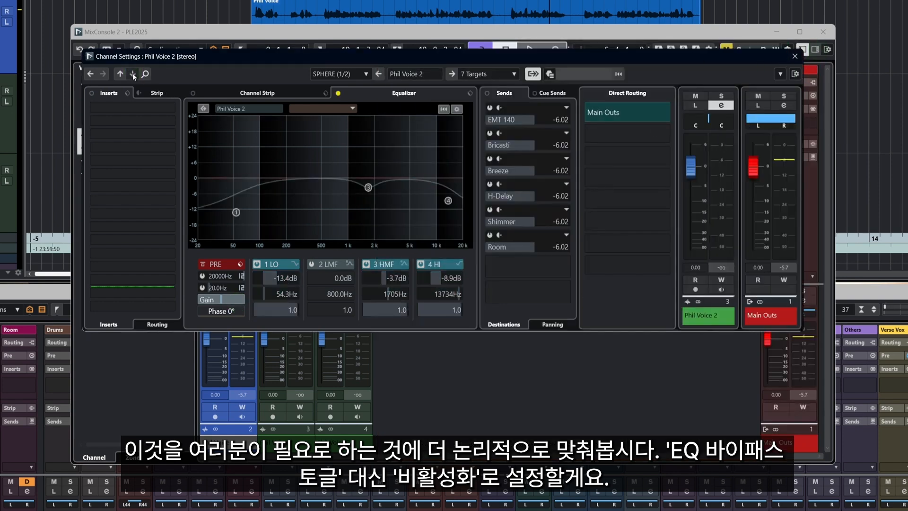
click(132, 73)
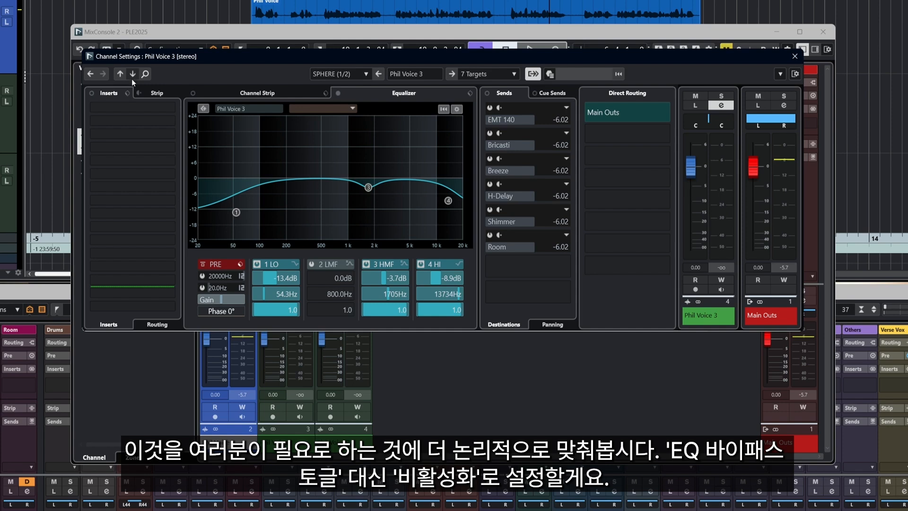
click(794, 56)
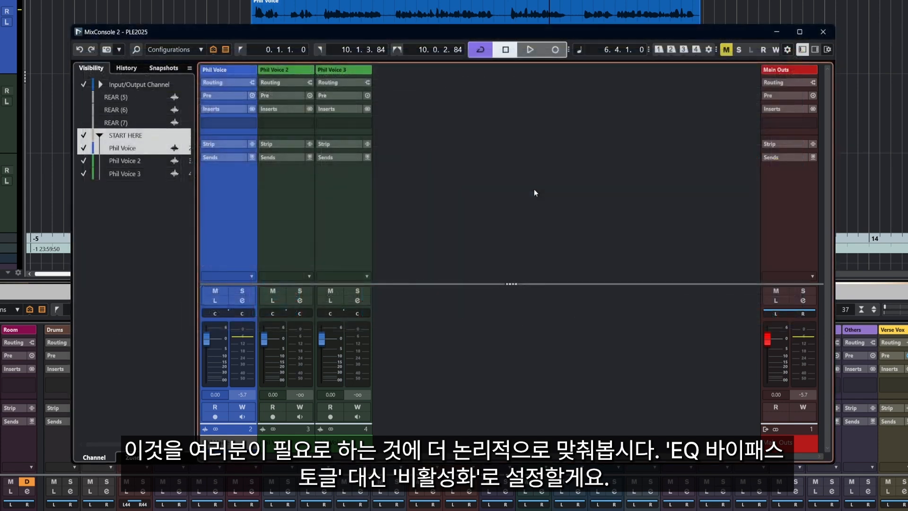
Reopen the Project Logical Editor and set the EQ Bypass action's Parameter 1 to Disable.
click(505, 1)
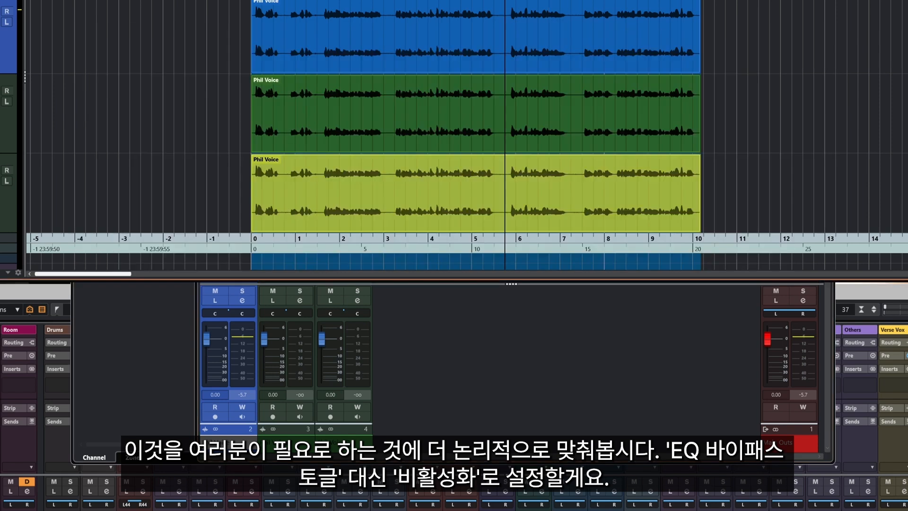
key(alt+l)
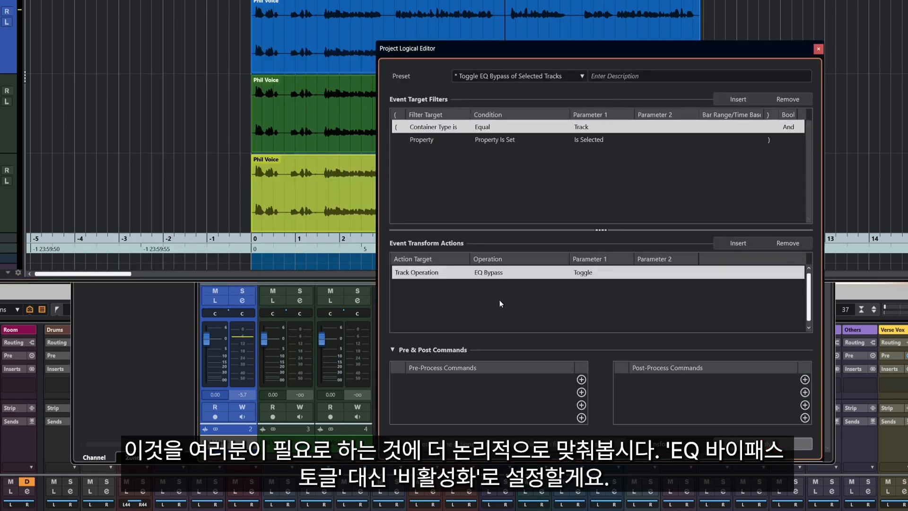
click(582, 277)
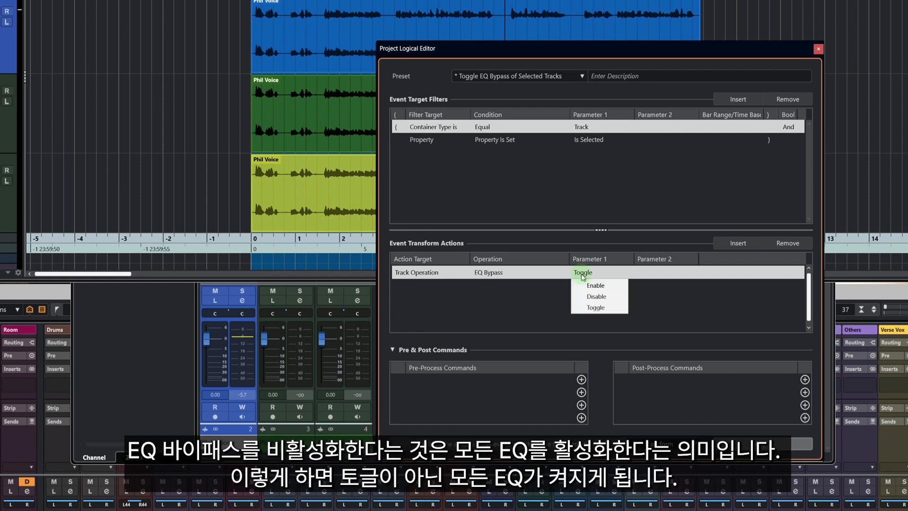
click(595, 298)
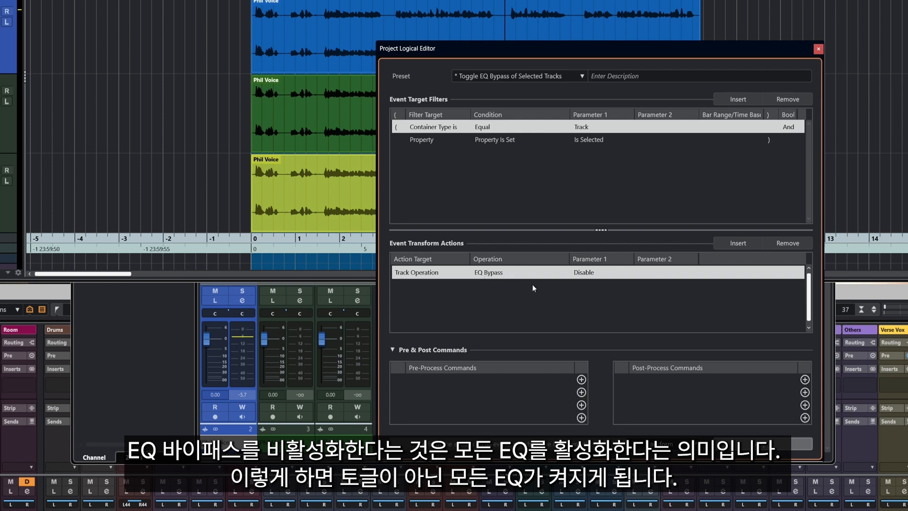
Apply the EQ Bypass Disable action to all three voice channels with the Transform function, and close the Project Logical Editor.
click(152, 339)
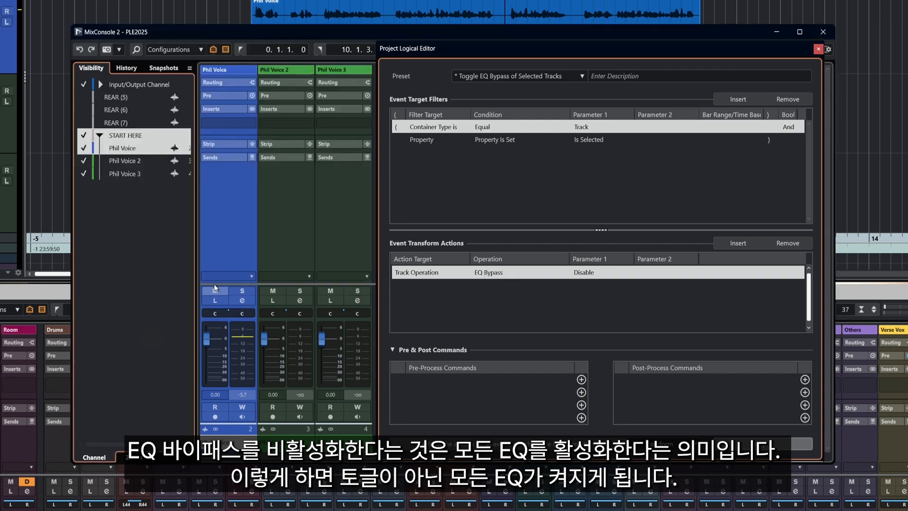
ctrl+click(286, 229)
ctrl+click(333, 227)
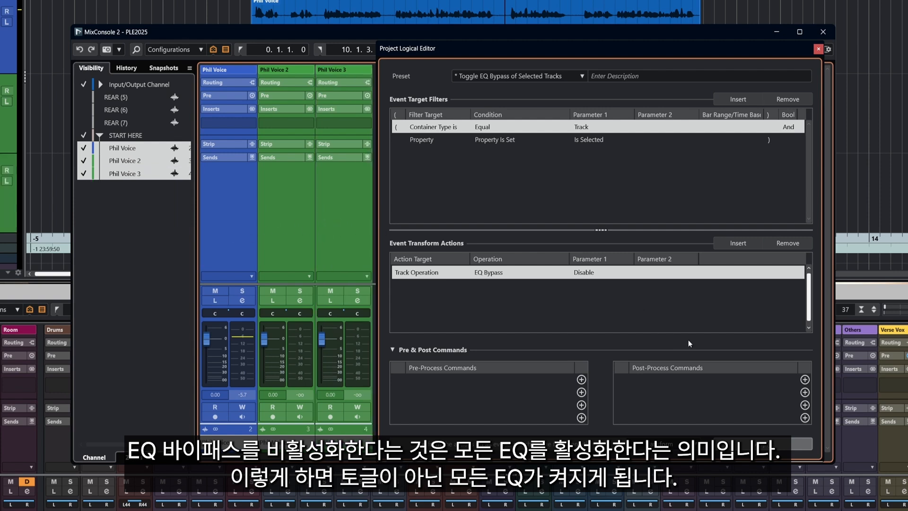
click(762, 444)
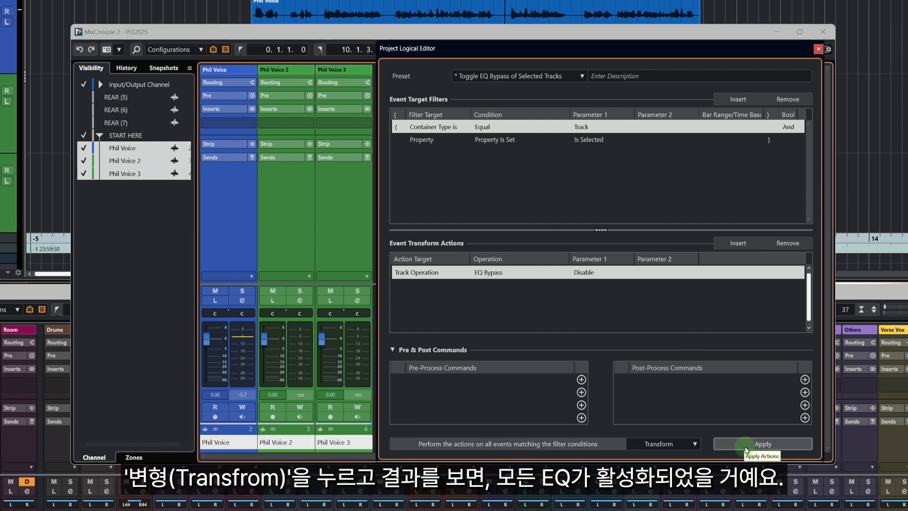
click(666, 443)
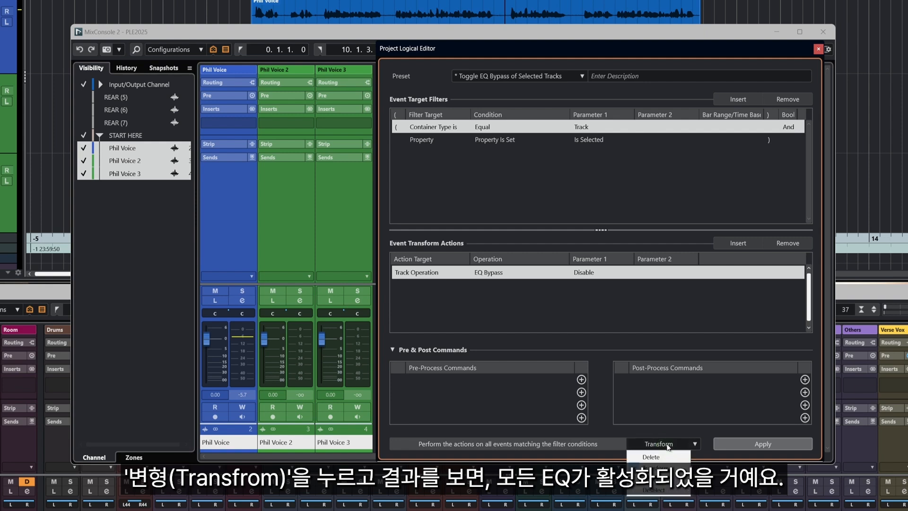
click(668, 447)
click(174, 261)
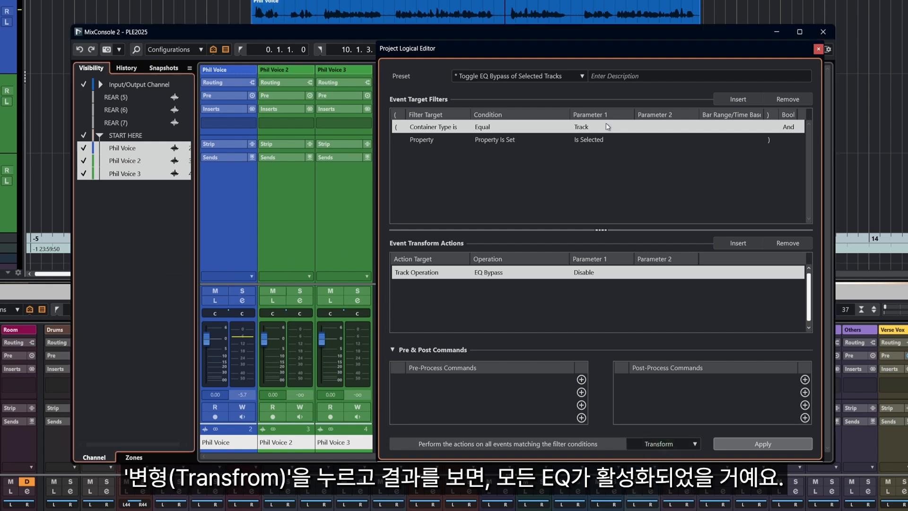
click(817, 49)
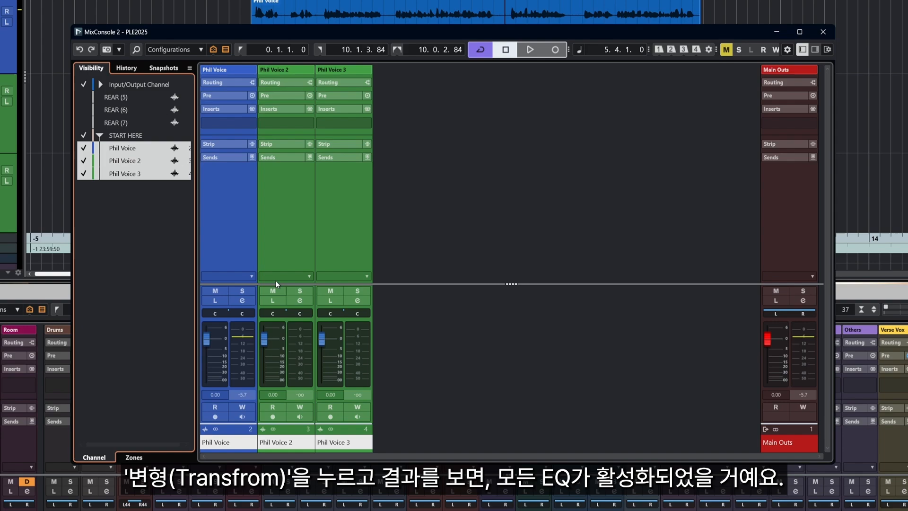
Step through the channel settings of the three voice channels to verify that their equalizers are active.
click(245, 302)
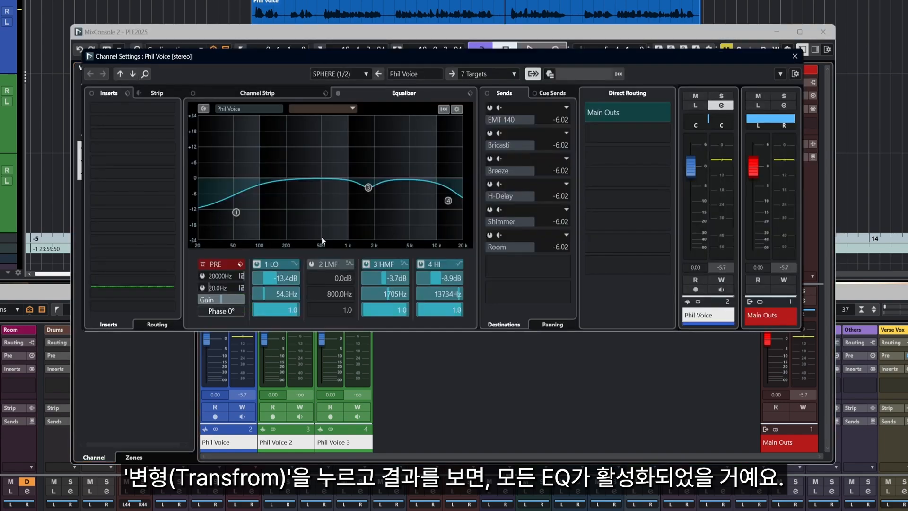
click(132, 75)
click(130, 74)
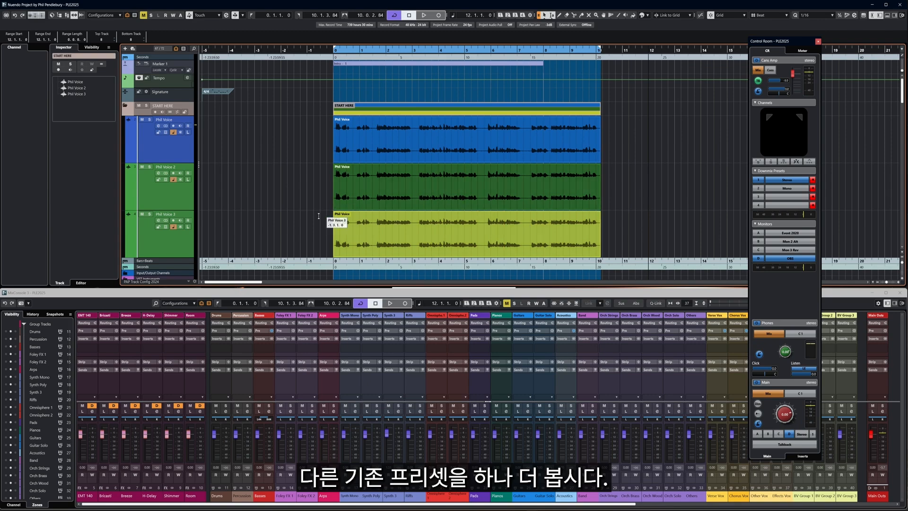
Open the Project Logical Editor and find and load the Toggle Automation Read of Visible Tracks preset.
scroll(237, 239, down, 2)
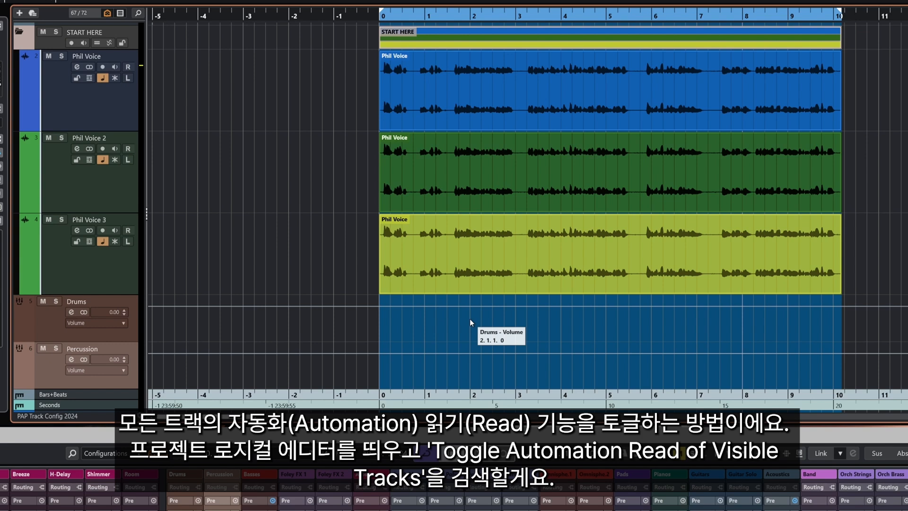
key(ctrl+shift+l)
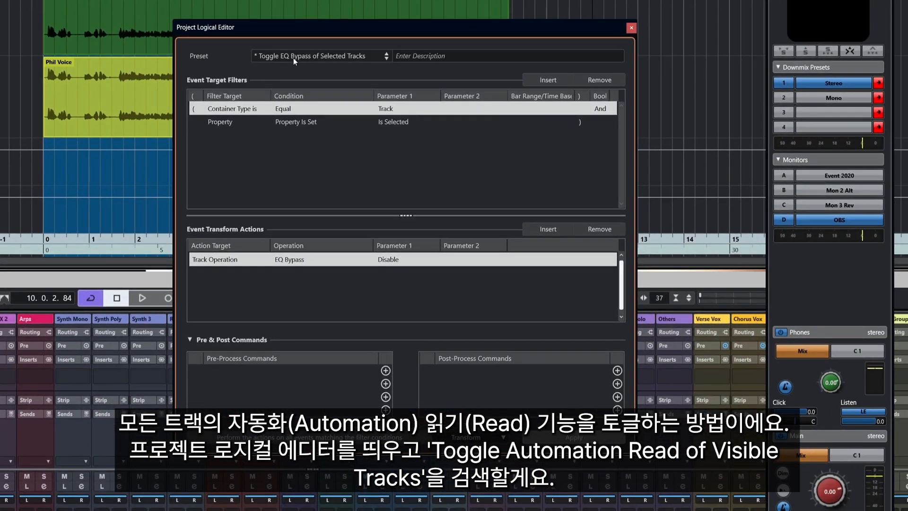
click(293, 58)
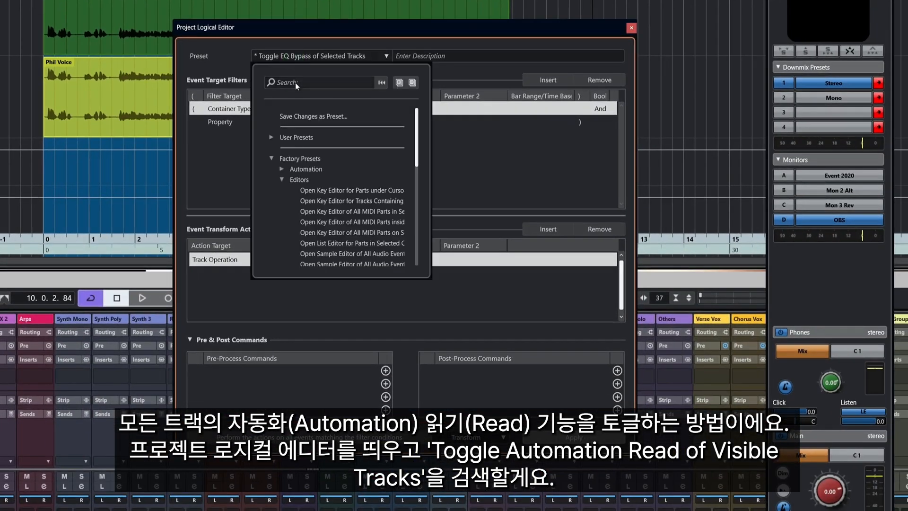
click(295, 83)
text(auto)
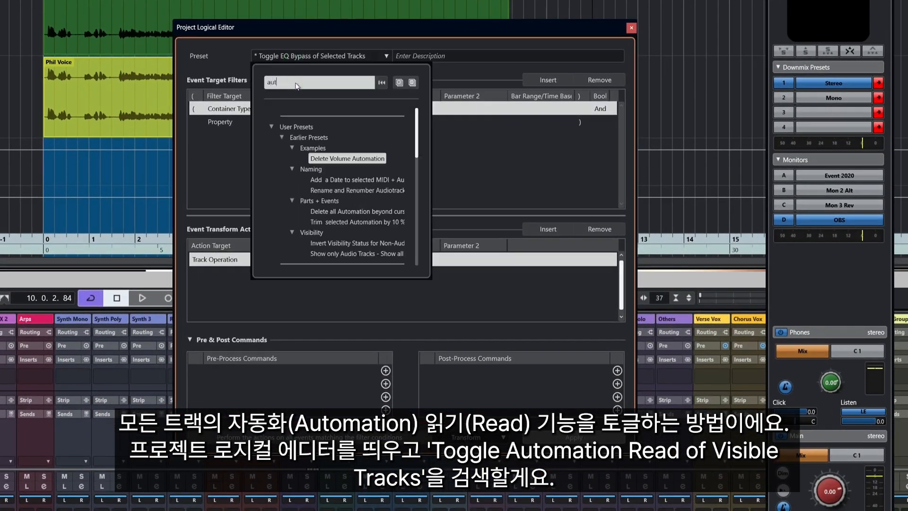
scroll(345, 217, down, 5)
click(345, 238)
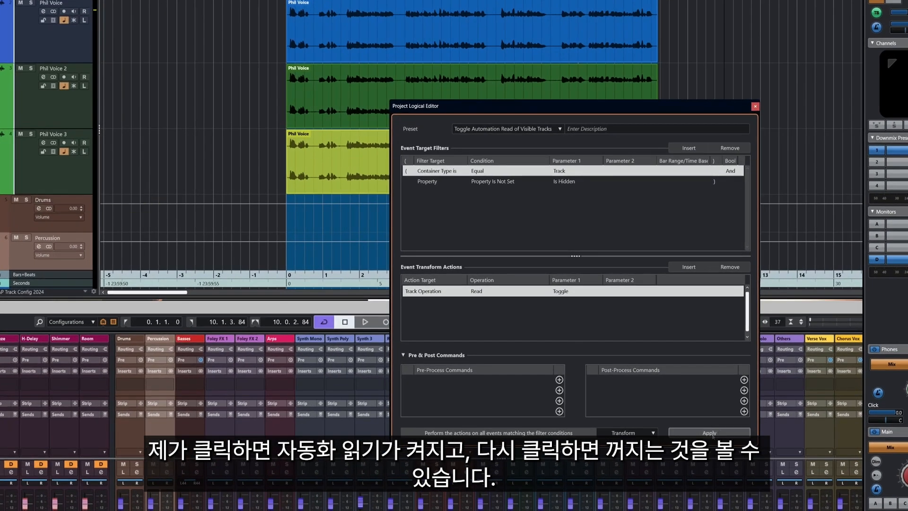
Apply the automation read toggle to all visible tracks twice, widening the track list between the two runs.
click(713, 434)
drag(99, 216, 118, 215)
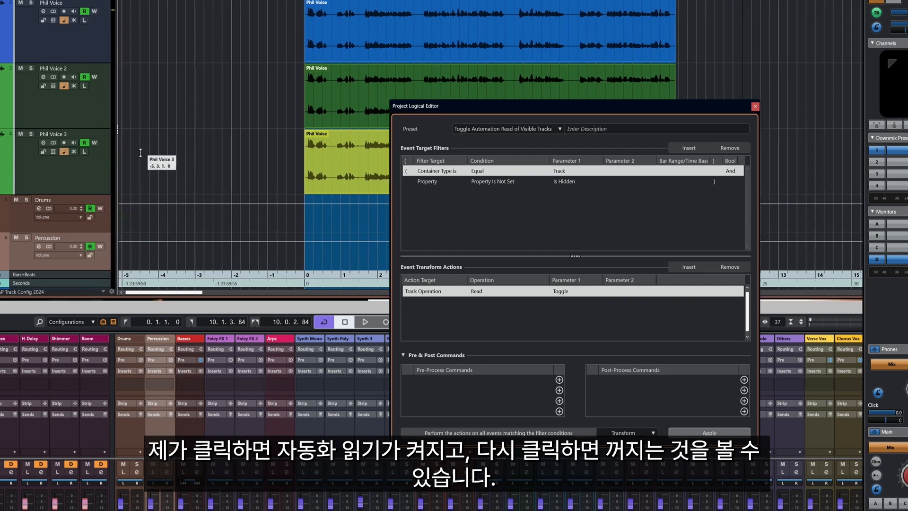
click(703, 433)
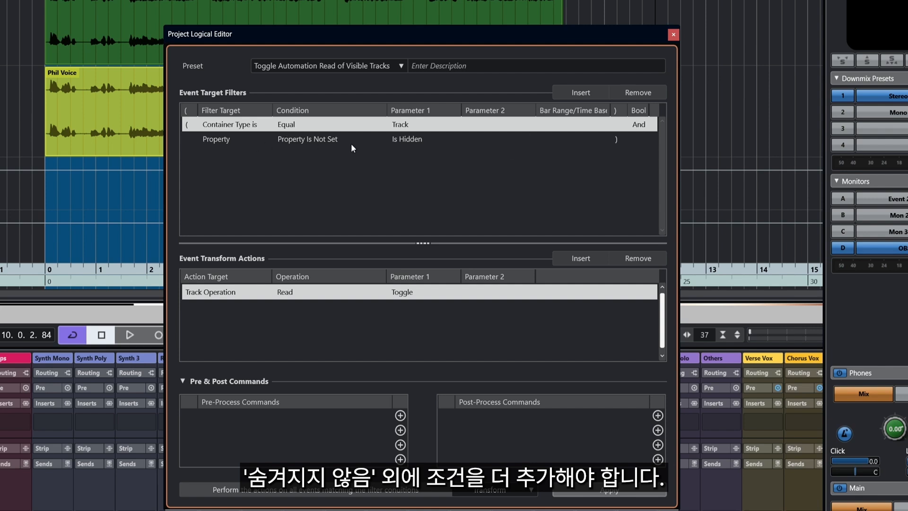
Add a third event target filter with Media Type is, condition Unequal and Parameter 1 Group.
click(586, 94)
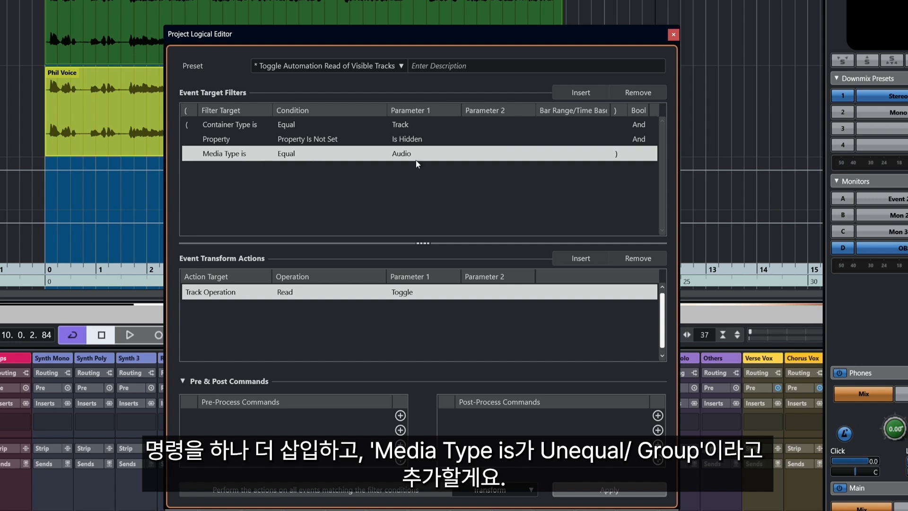
click(403, 154)
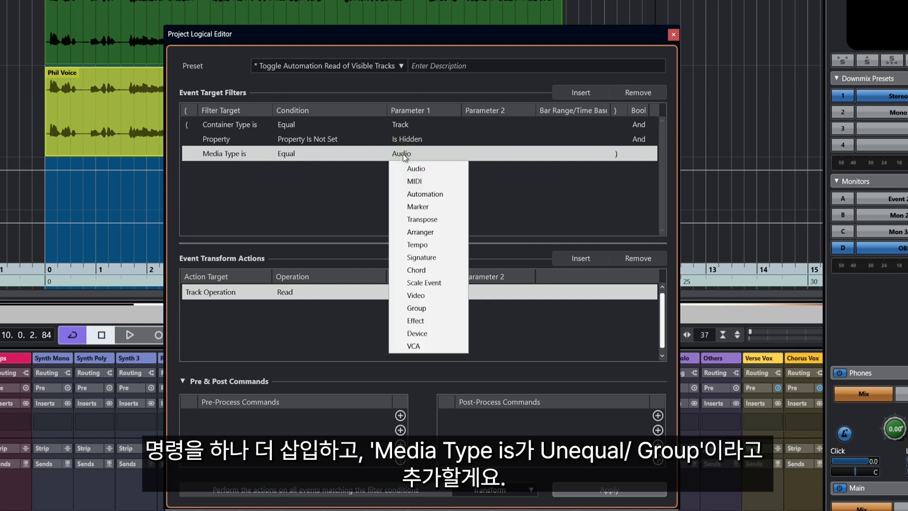
click(302, 153)
click(302, 153)
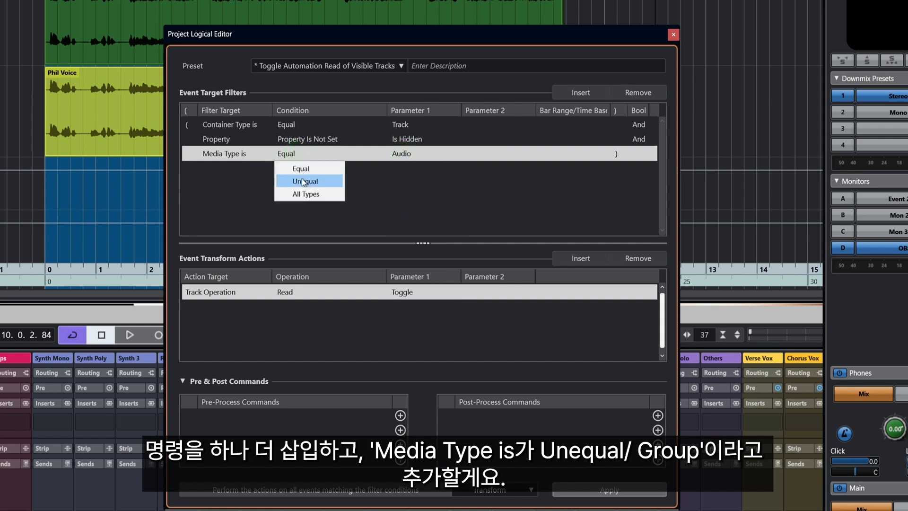
click(302, 183)
click(404, 156)
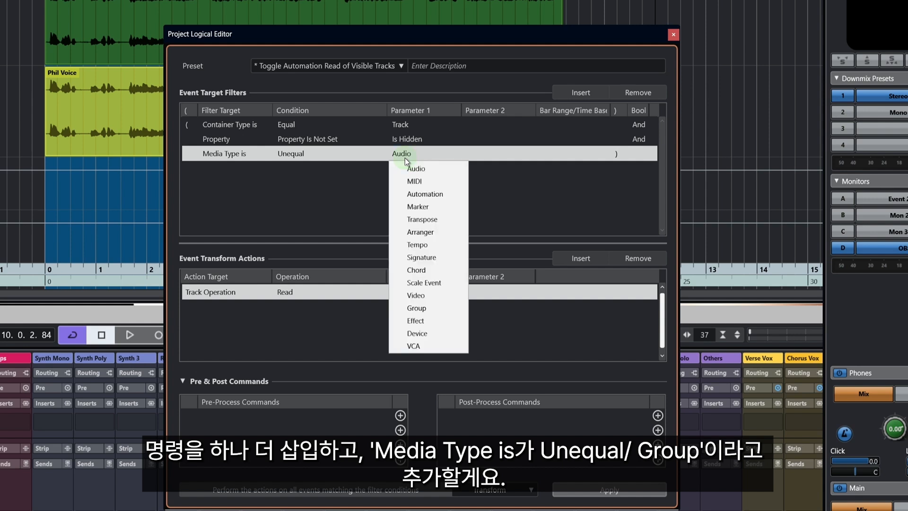
click(417, 308)
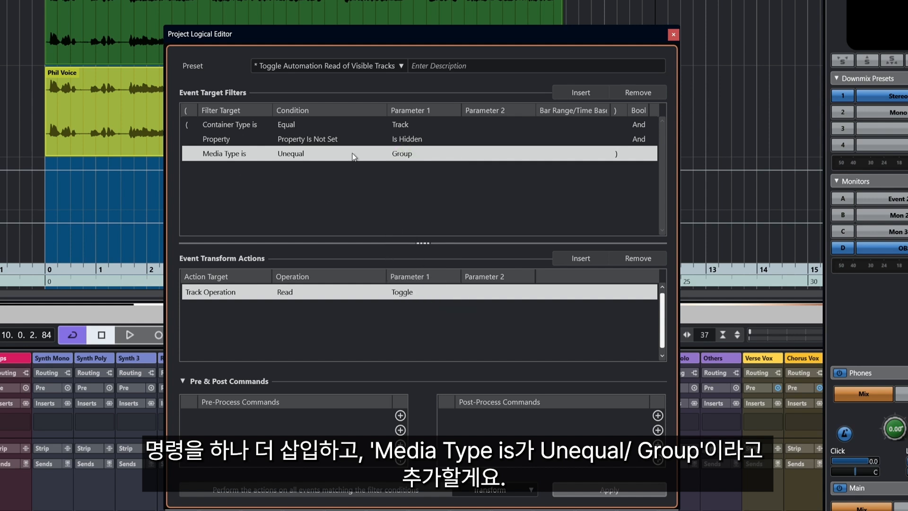
Add another target filter, Media Type is Unequal Effect, and apply the automation read toggle twice.
click(575, 94)
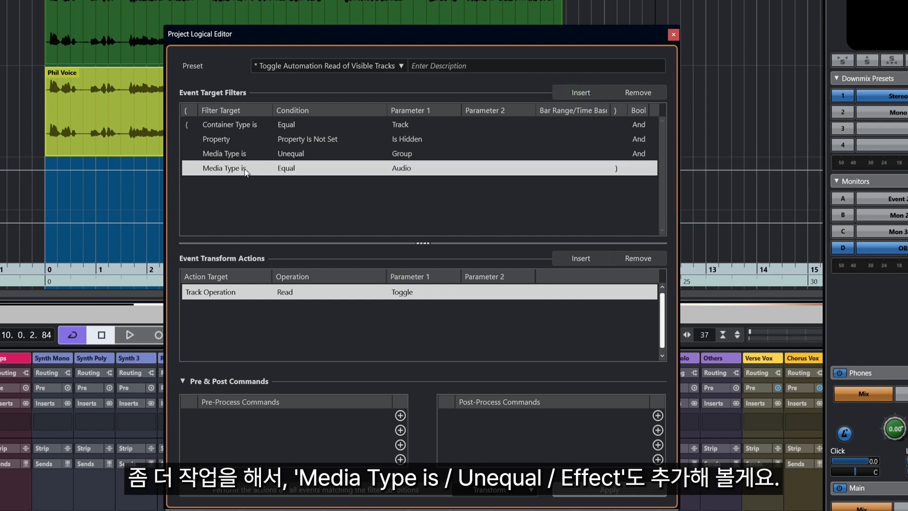
click(287, 169)
click(303, 195)
click(402, 169)
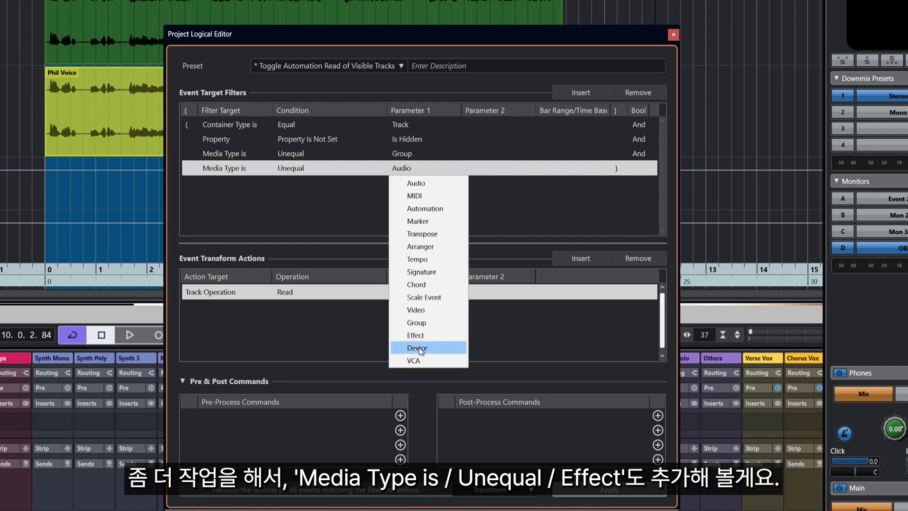
click(416, 335)
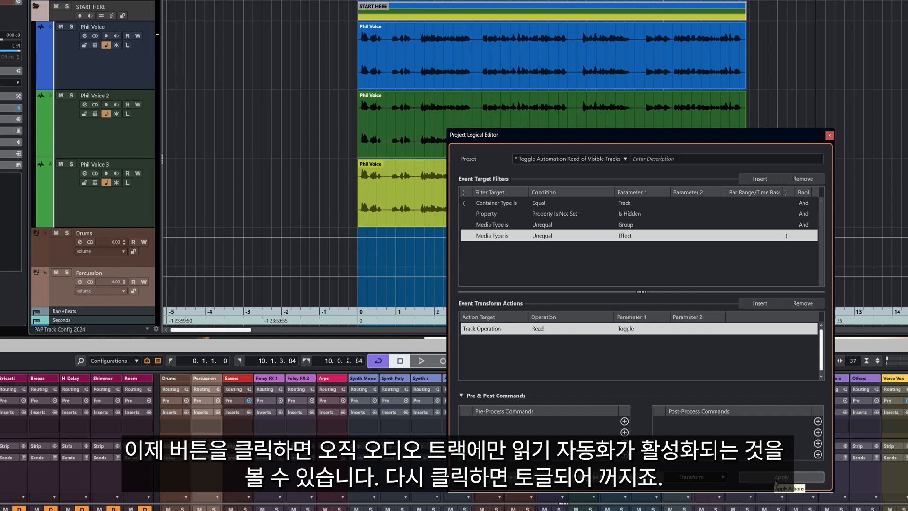
click(778, 478)
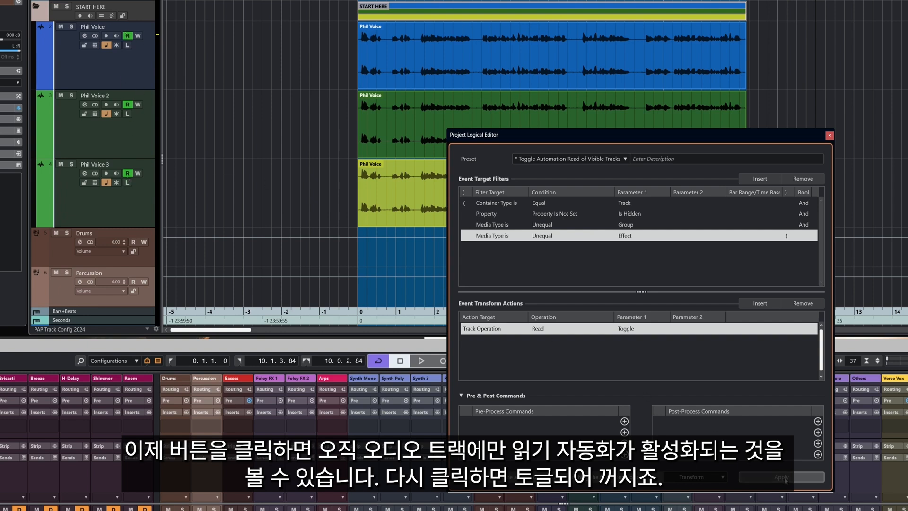
click(781, 477)
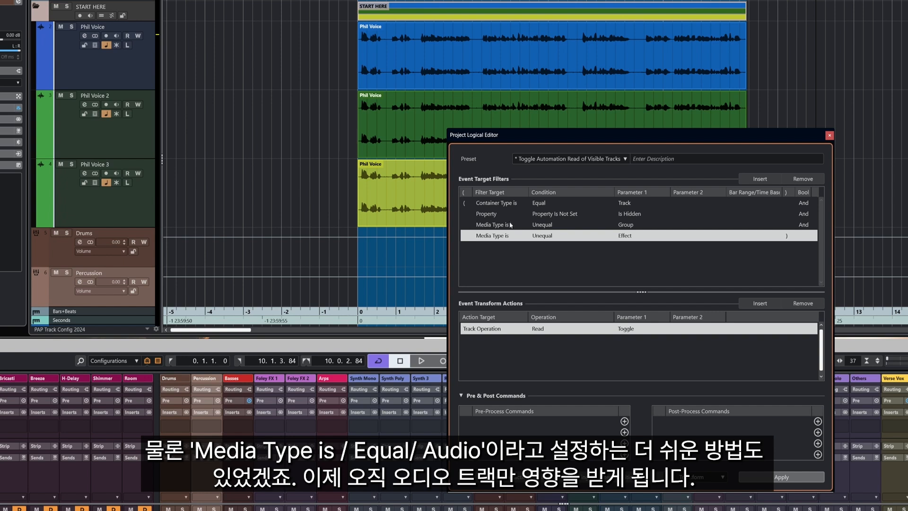
Reduce the media type filters to a single Media Type is Equal Audio and apply the automation read toggle twice.
click(804, 179)
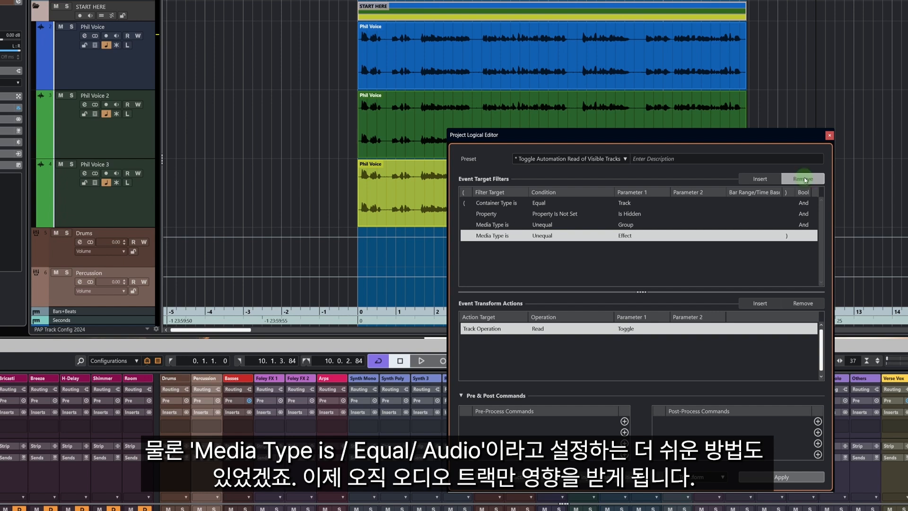
click(548, 228)
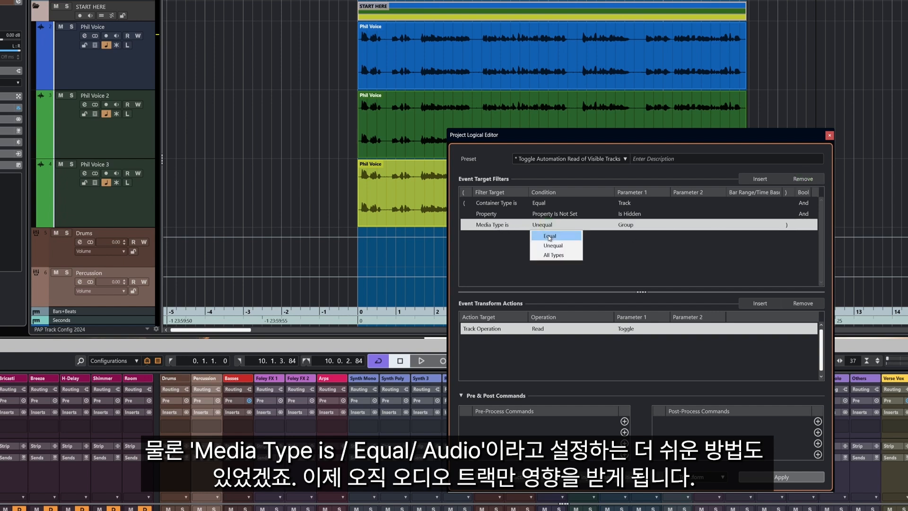
click(550, 238)
click(623, 227)
click(623, 228)
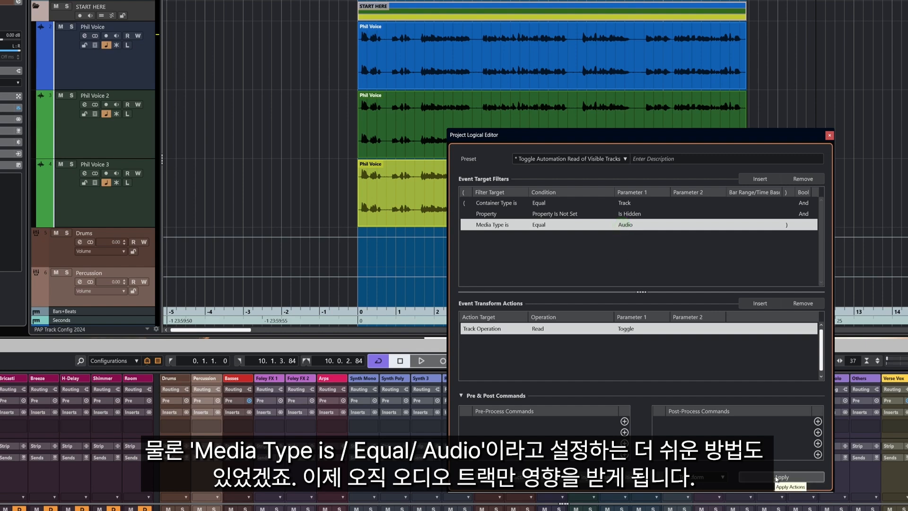
click(775, 479)
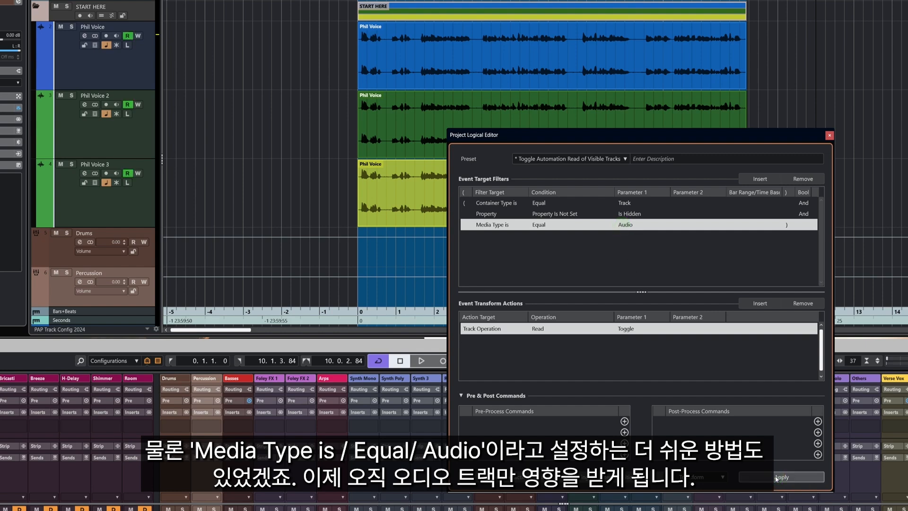
click(776, 479)
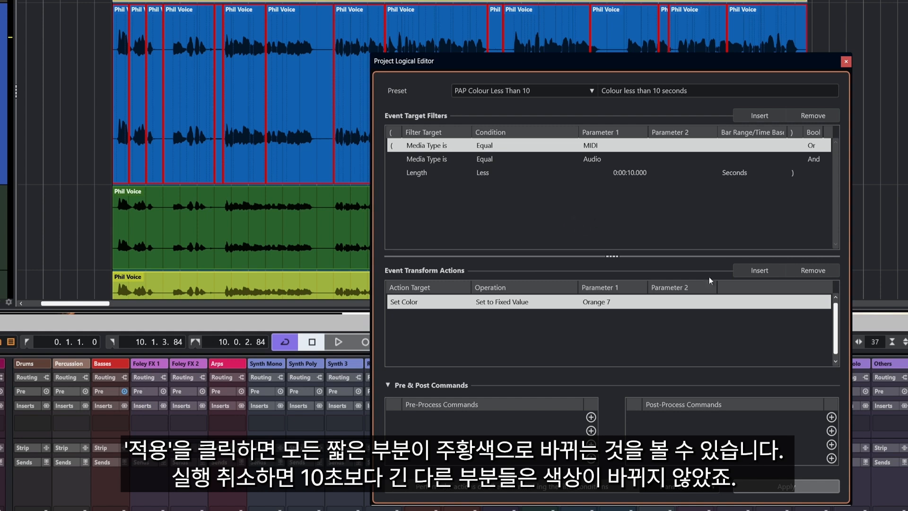
Apply the PAP Colour Less Than 10 preset to the voice events, undo the recolouring and apply it again.
click(758, 491)
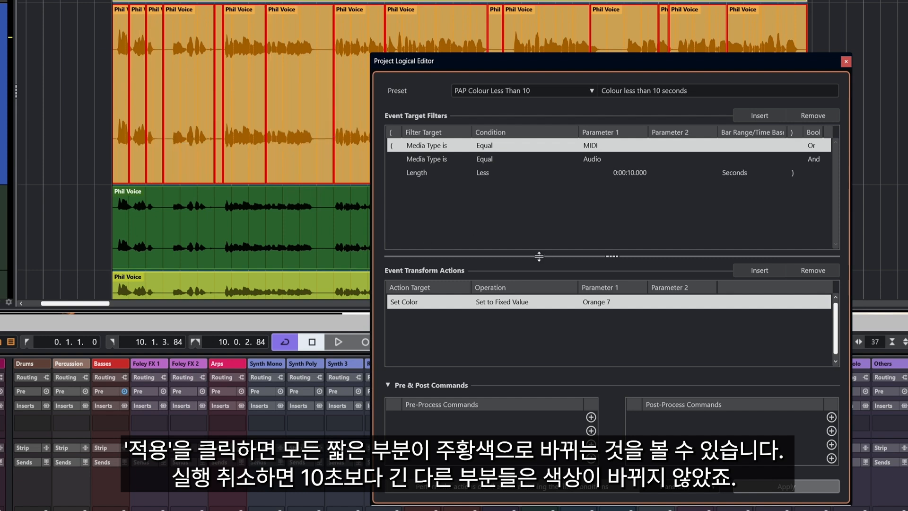
key(ctrl+z)
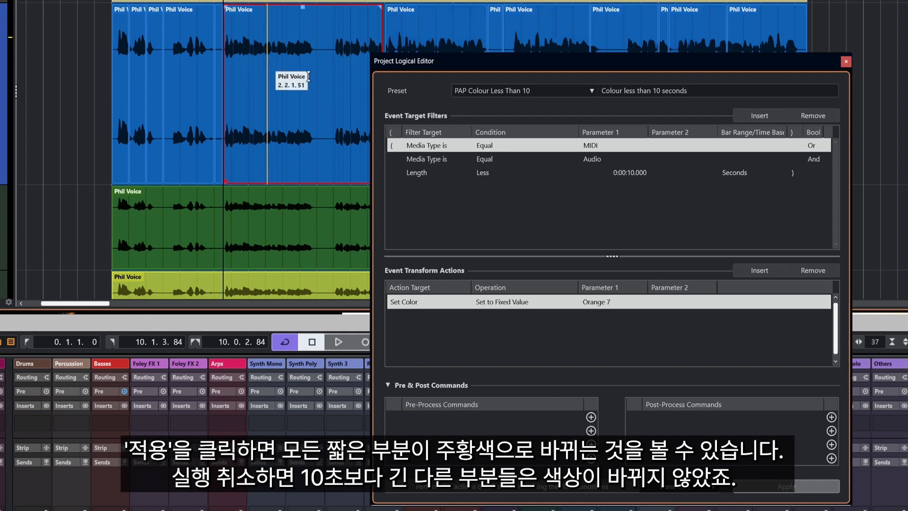
click(797, 485)
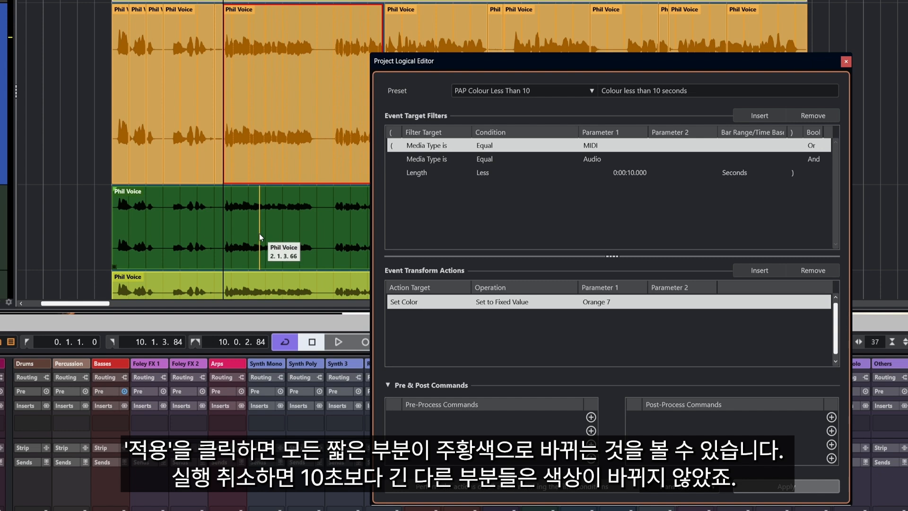
Set the Length filter's Parameter 1 to 0:00:01.000 so that it targets events shorter than one second.
click(635, 172)
click(635, 172)
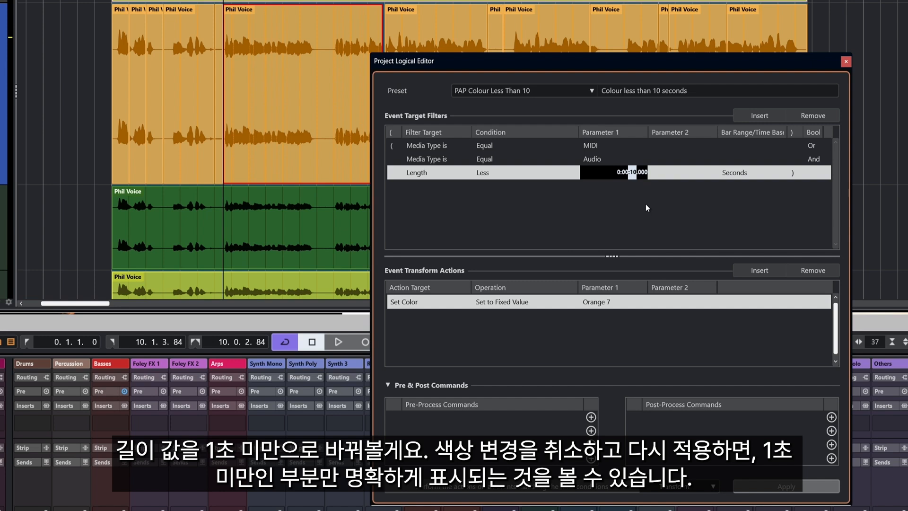
text(1)
key(Return)
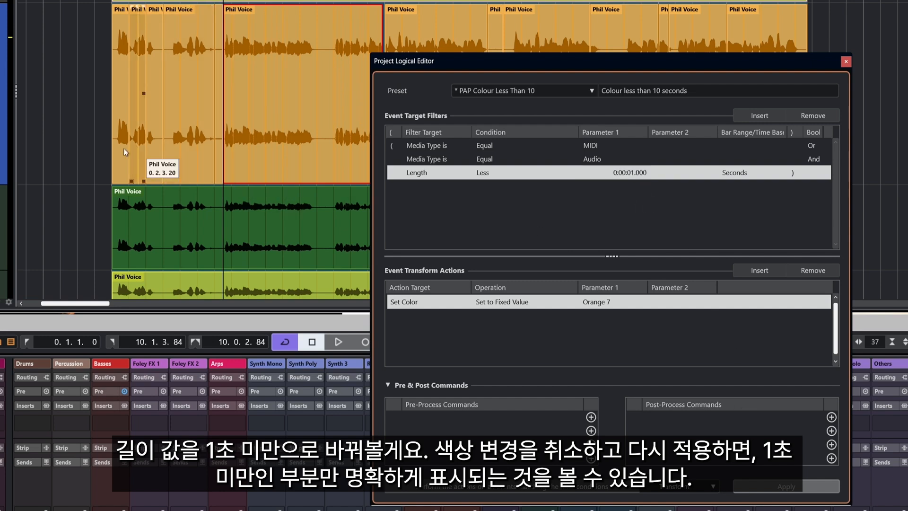
Undo the previous recolouring, apply the Orange 7 colour action with the one-second filter, and close the Project Logical Editor.
click(69, 146)
key(ctrl+z)
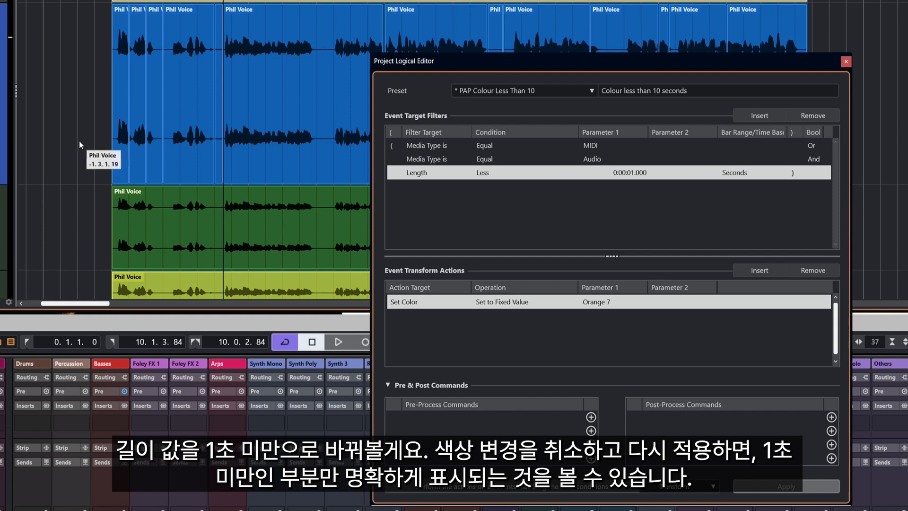
click(804, 487)
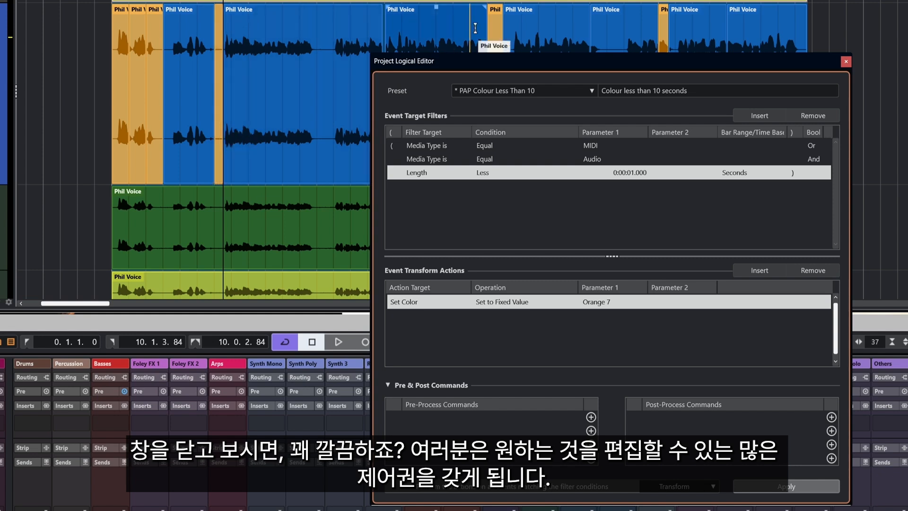
click(846, 62)
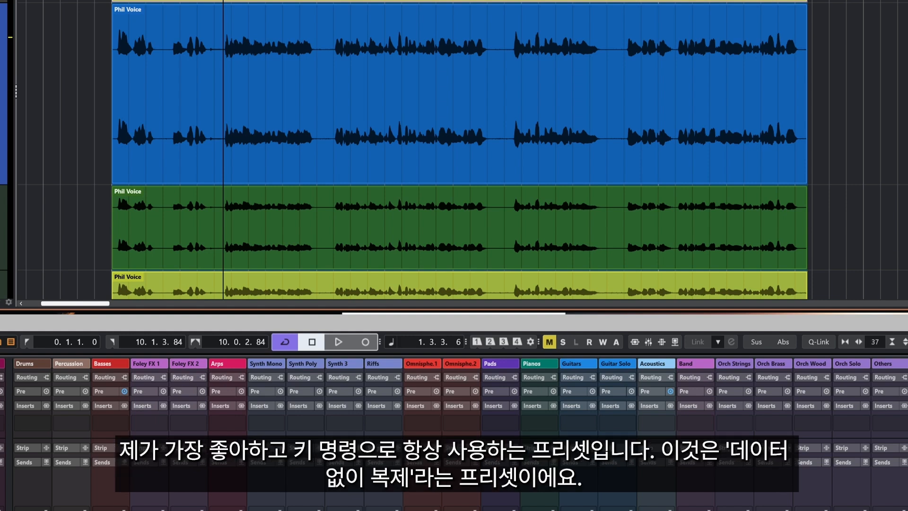
Reopen the Project Logical Editor, load the user preset PAP Dupe No Data and select its Name Append transform action.
key(ctrl+alt+l)
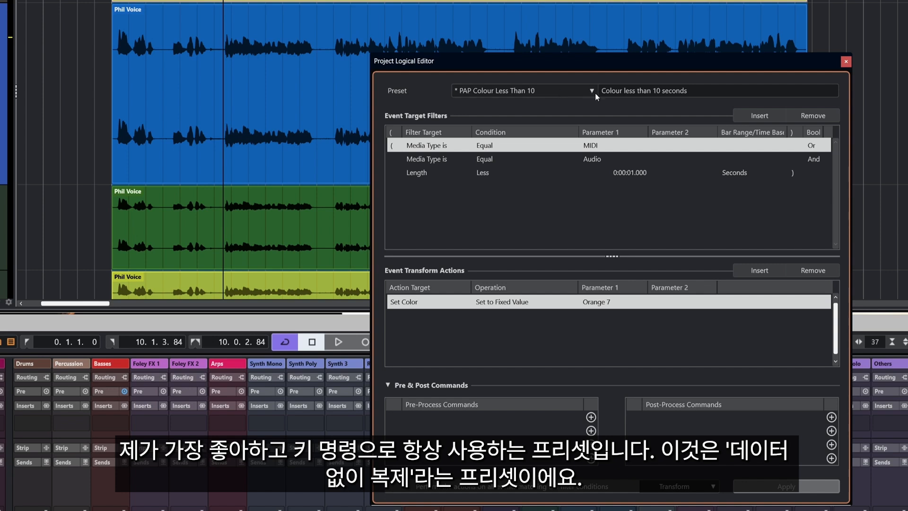
click(591, 90)
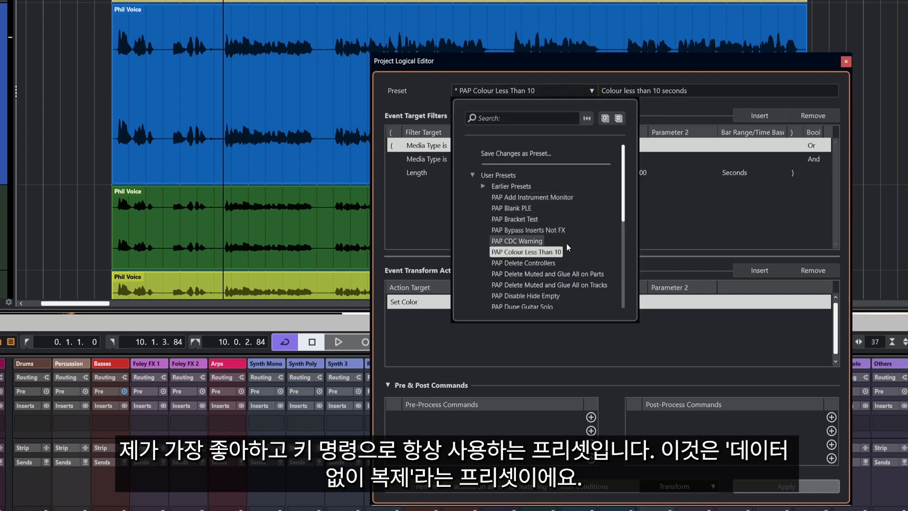
scroll(563, 247, down, 1)
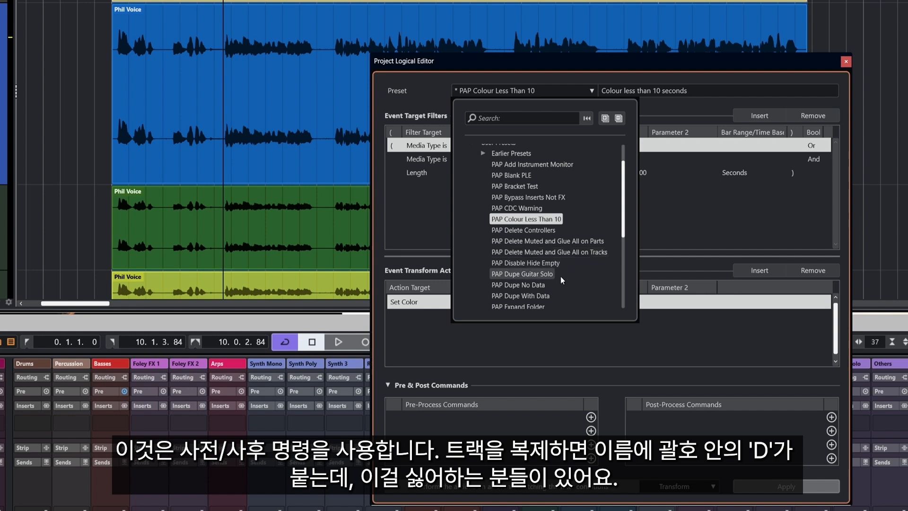
click(528, 285)
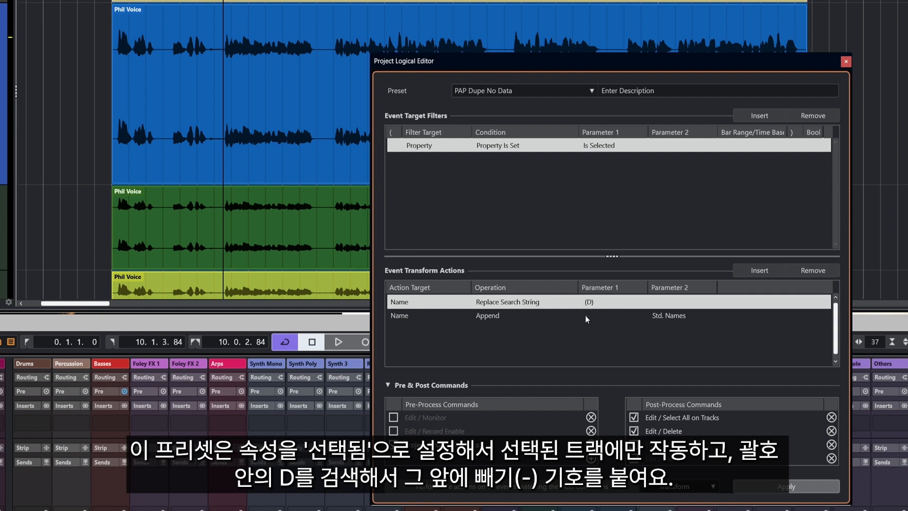
click(680, 321)
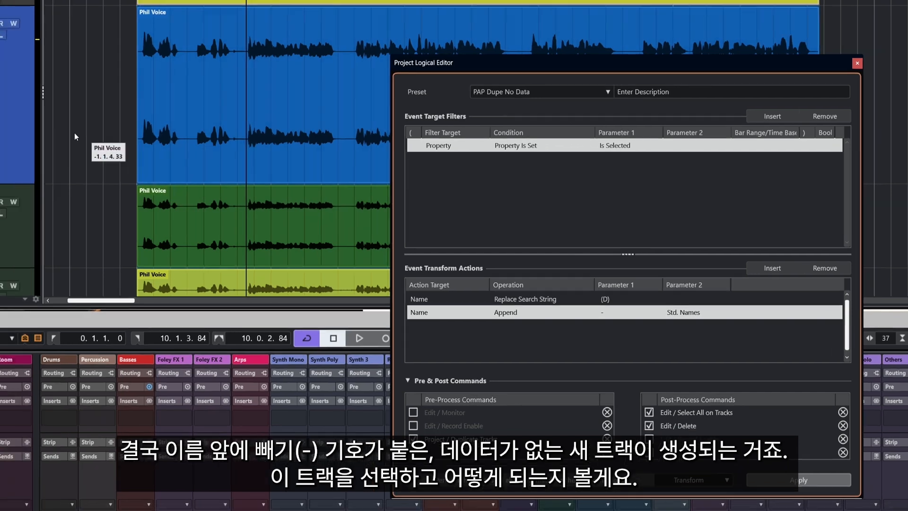
Apply the PAP Dupe No Data preset to the blue voice track and check the duplicate beneath the original.
click(81, 118)
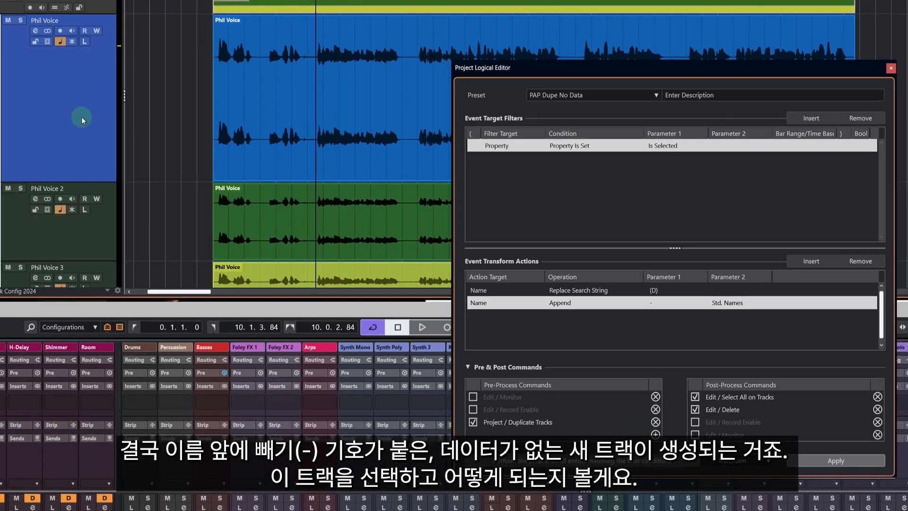
click(833, 466)
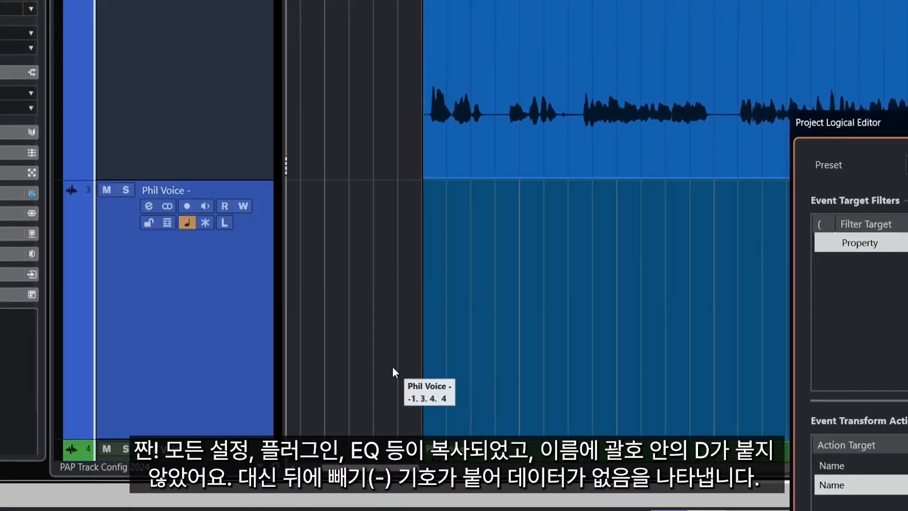
scroll(393, 366, up, 1)
scroll(393, 367, down, 1)
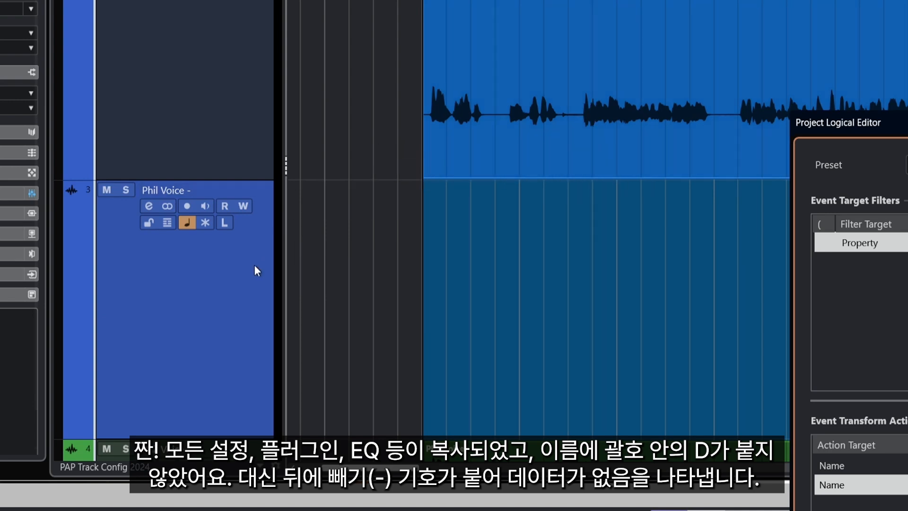
scroll(254, 266, up, 1)
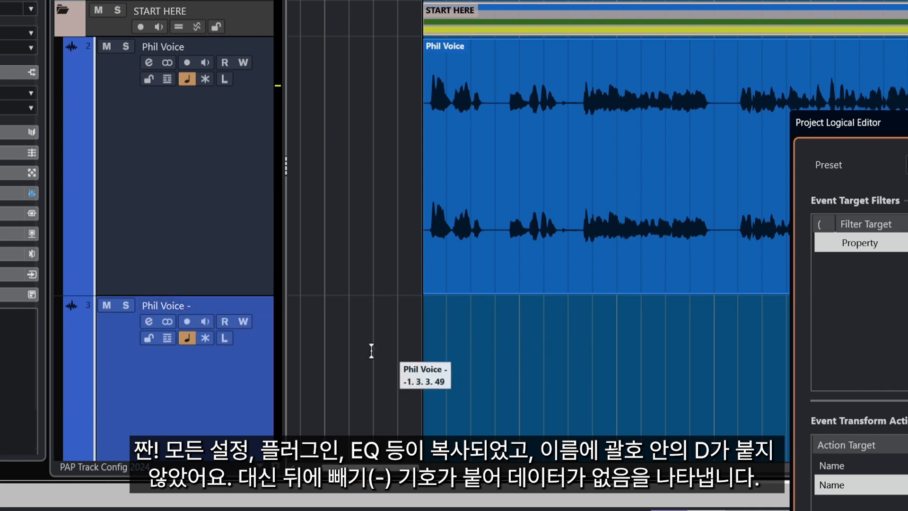
Load the user preset PAP Dupe With Data and apply it to the original blue voice track.
click(907, 164)
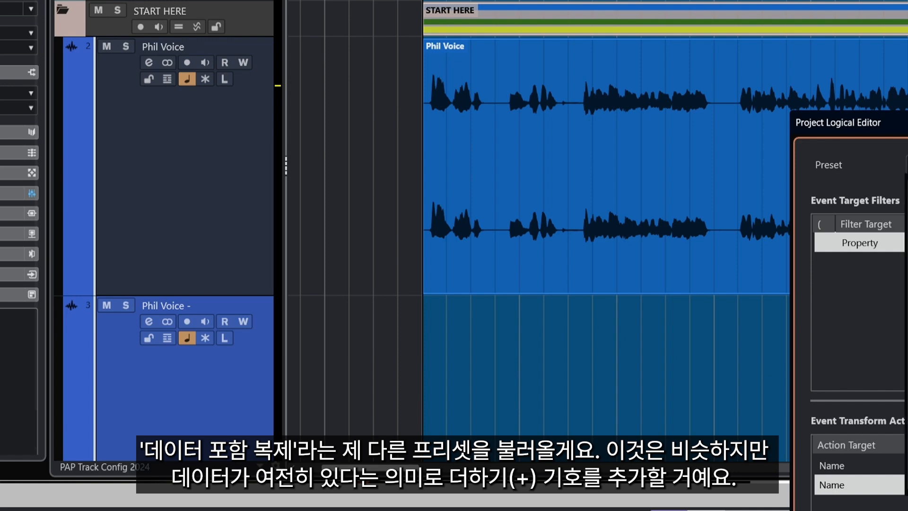
click(906, 331)
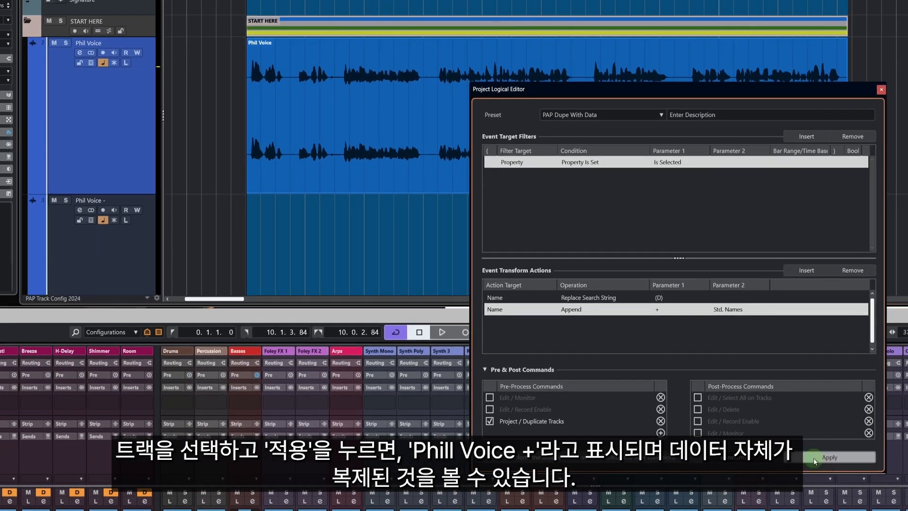
click(813, 457)
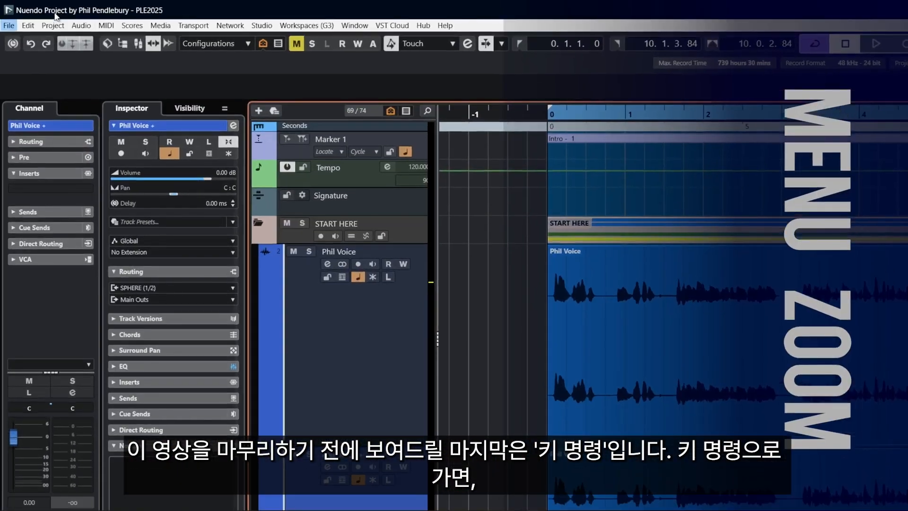
Search the Key Commands for "dupe" and examine the shortcuts assigned to the Project Logical Editor duplicate presets.
click(13, 12)
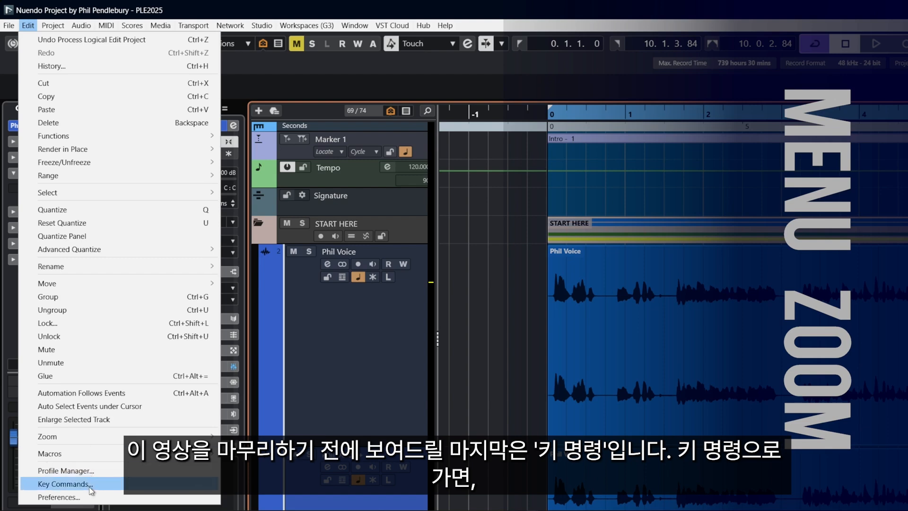
click(65, 483)
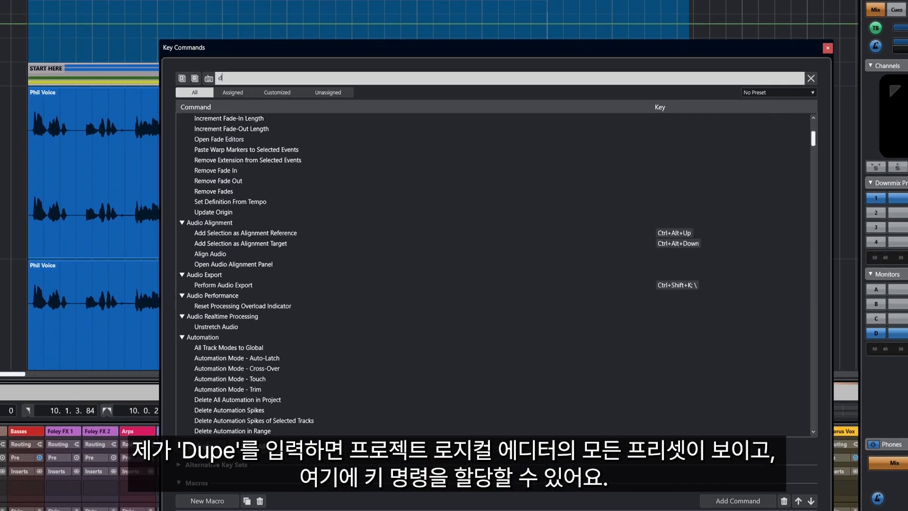
text(dupe)
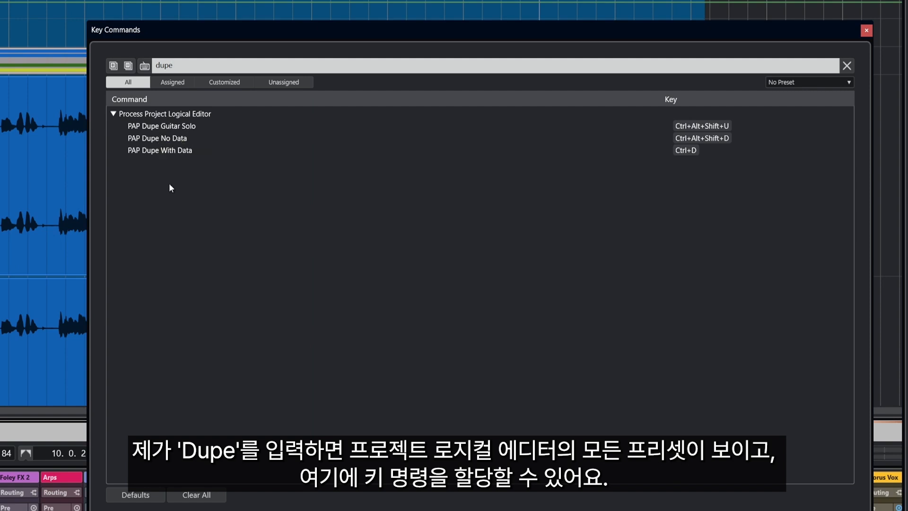
click(163, 124)
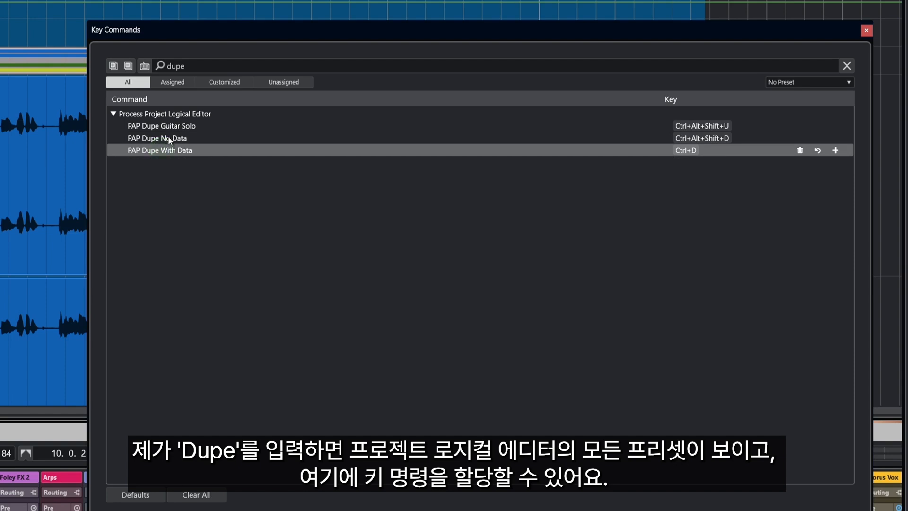
click(168, 138)
click(163, 125)
click(161, 138)
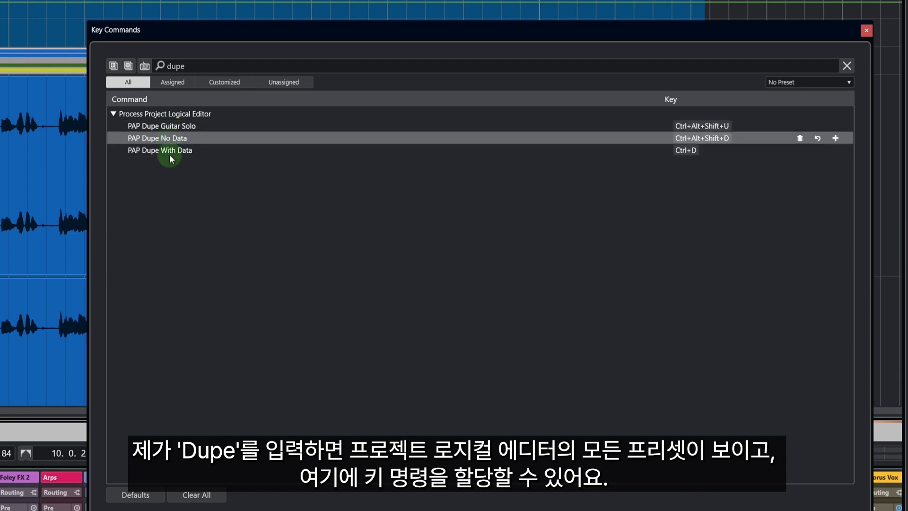
click(170, 153)
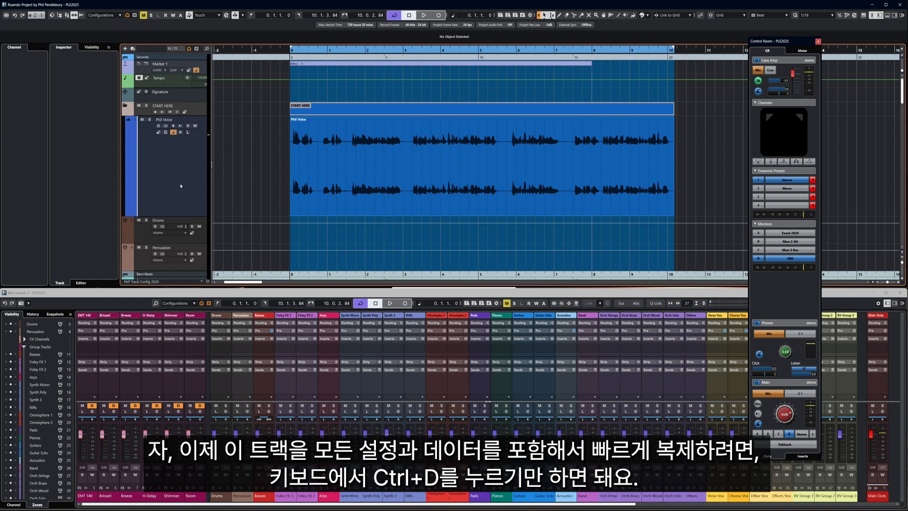
Duplicate the blue voice track with its settings and events using the key command for PAP Dupe With Data.
click(174, 173)
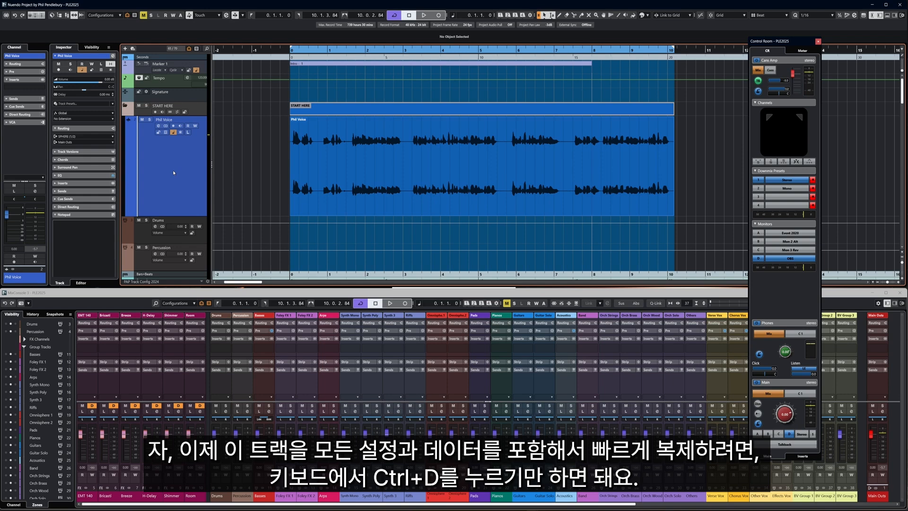
key(ctrl+d)
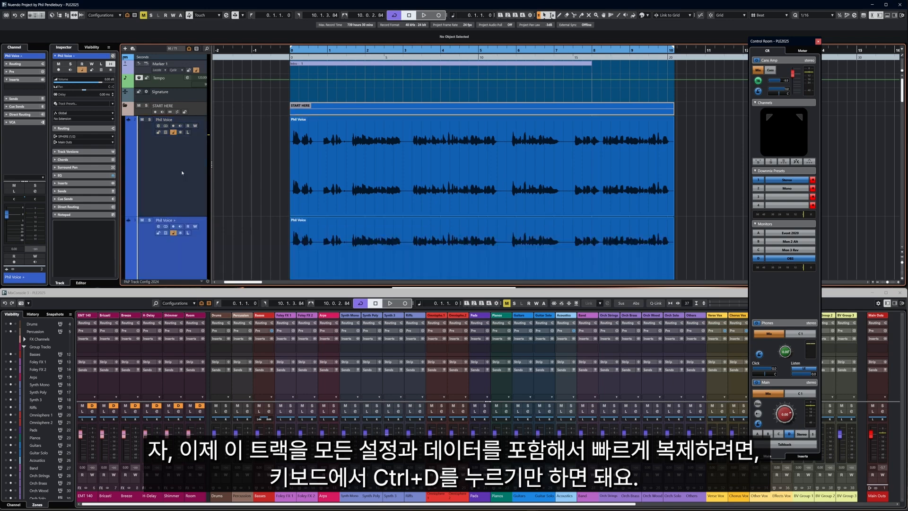